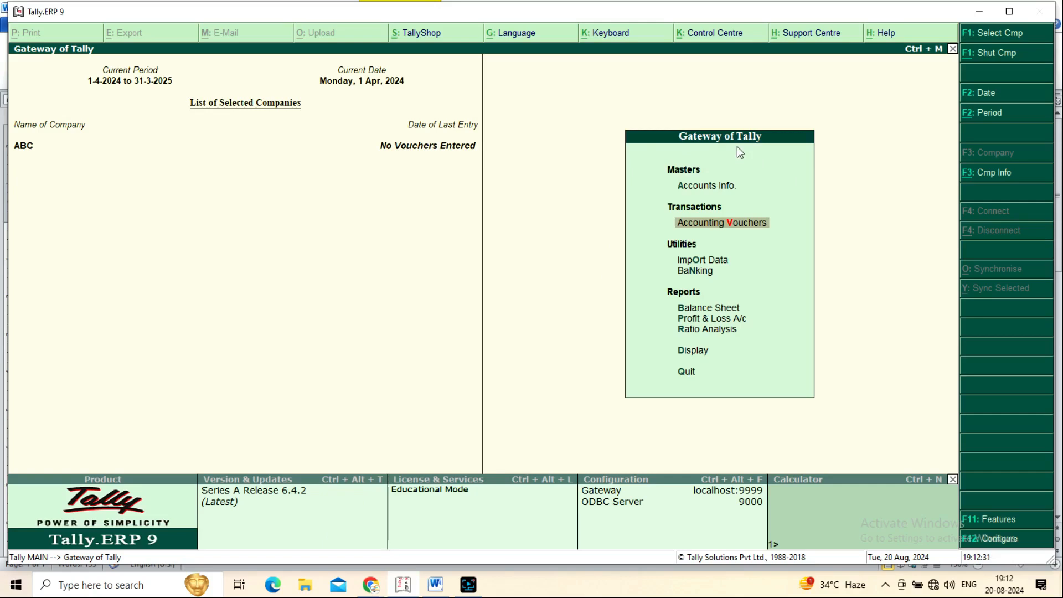
Step: Switch to the Word document and review its journal entries, from the supplier payment through the water and electricity bills
{"action": "left_click", "coordinate": [435, 585]}
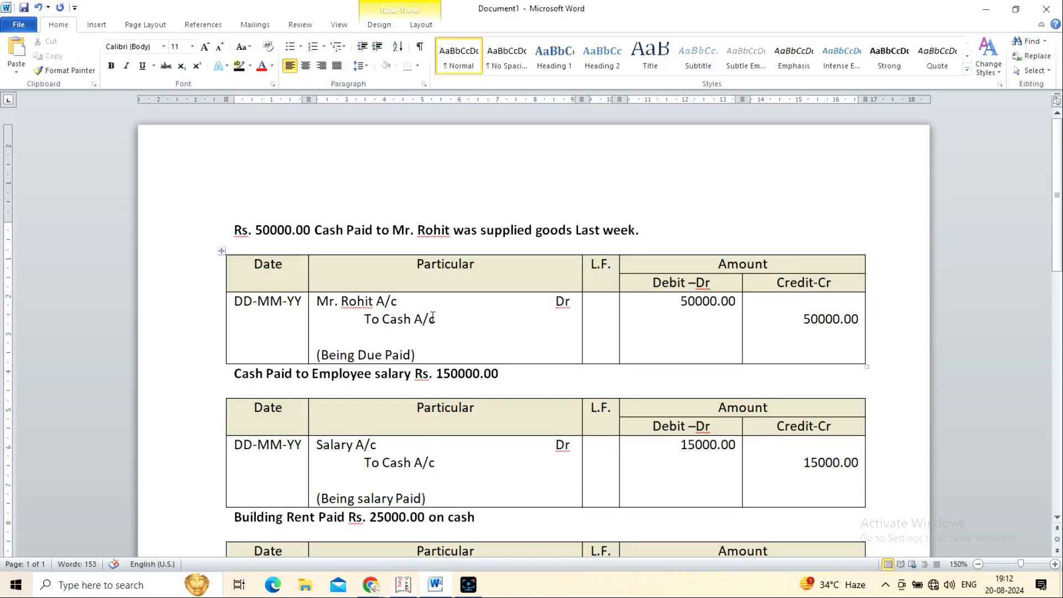
{"action": "left_click_drag", "start_coordinate": [233, 228], "coordinate": [415, 228]}
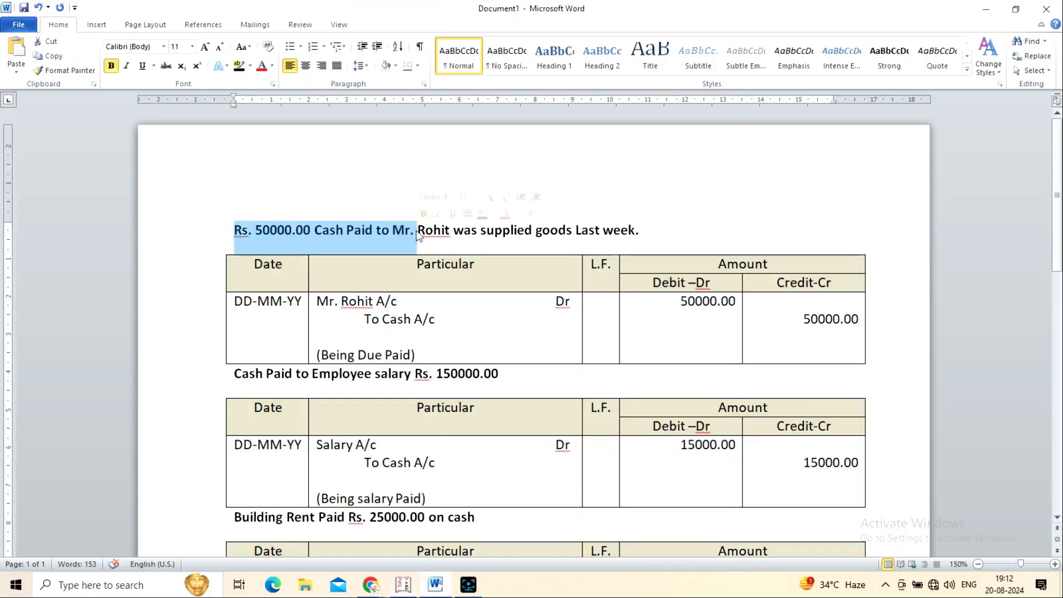
{"action": "scroll", "coordinate": [344, 305], "scroll_direction": "down", "scroll_amount": 10}
{"action": "scroll", "coordinate": [344, 304], "scroll_direction": "down", "scroll_amount": 2}
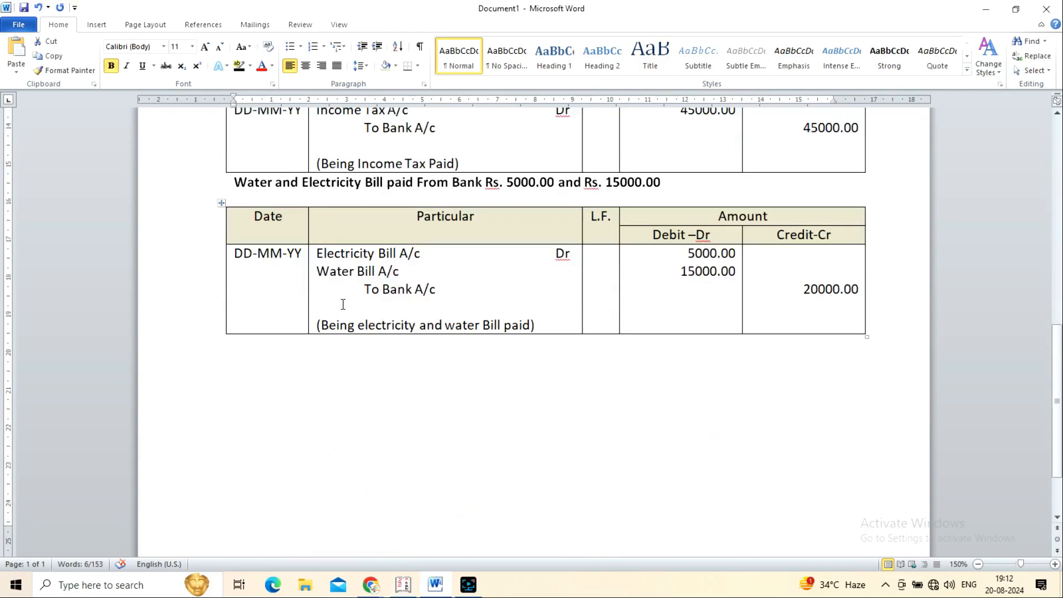
{"action": "scroll", "coordinate": [343, 305], "scroll_direction": "up", "scroll_amount": 12}
{"action": "left_click", "coordinate": [516, 226]}
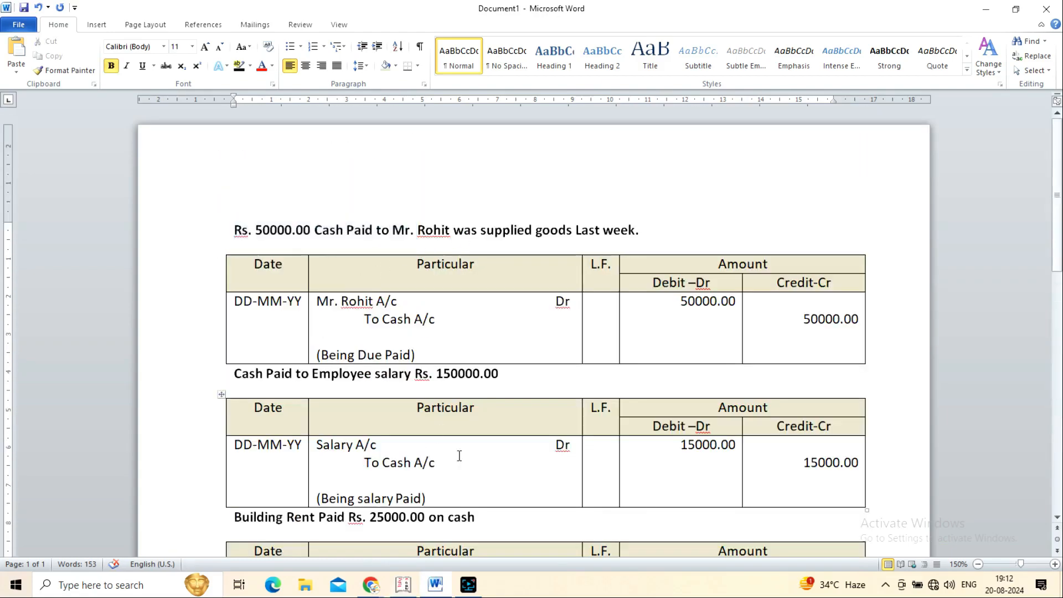
{"action": "left_click", "coordinate": [403, 585]}
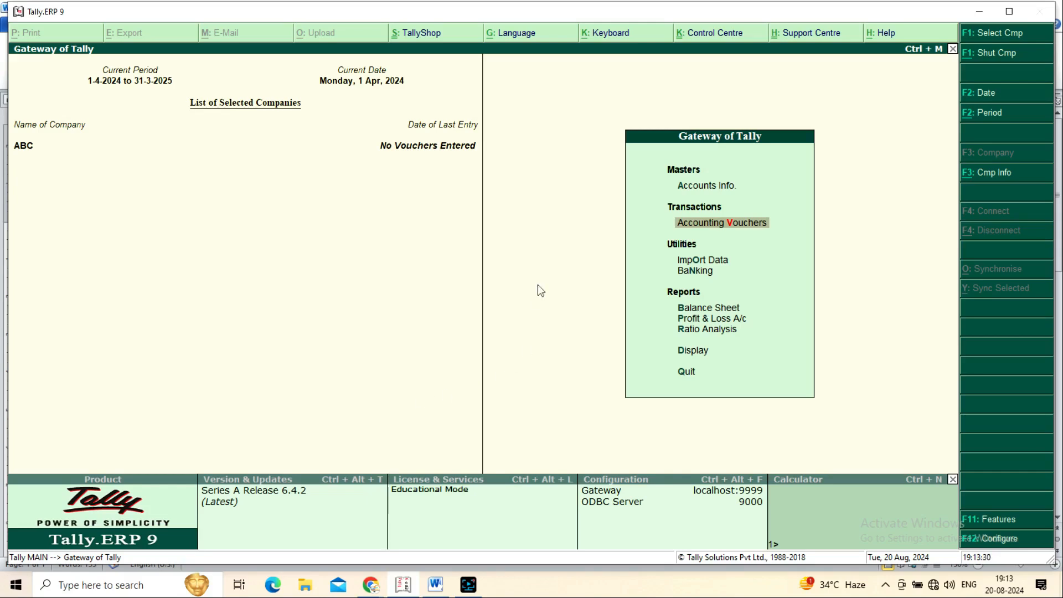
Step: Return to the Word document and examine the first transaction's description and the accounts debited and credited in its journal entry
{"action": "key", "text": "alt+Tab"}
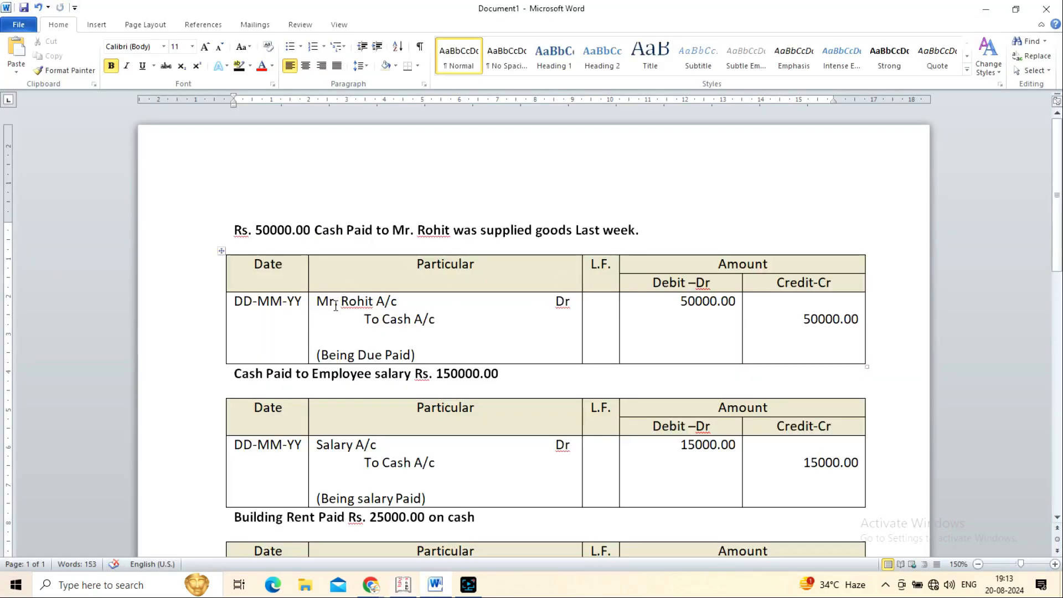
{"action": "left_click_drag", "start_coordinate": [317, 301], "coordinate": [378, 308]}
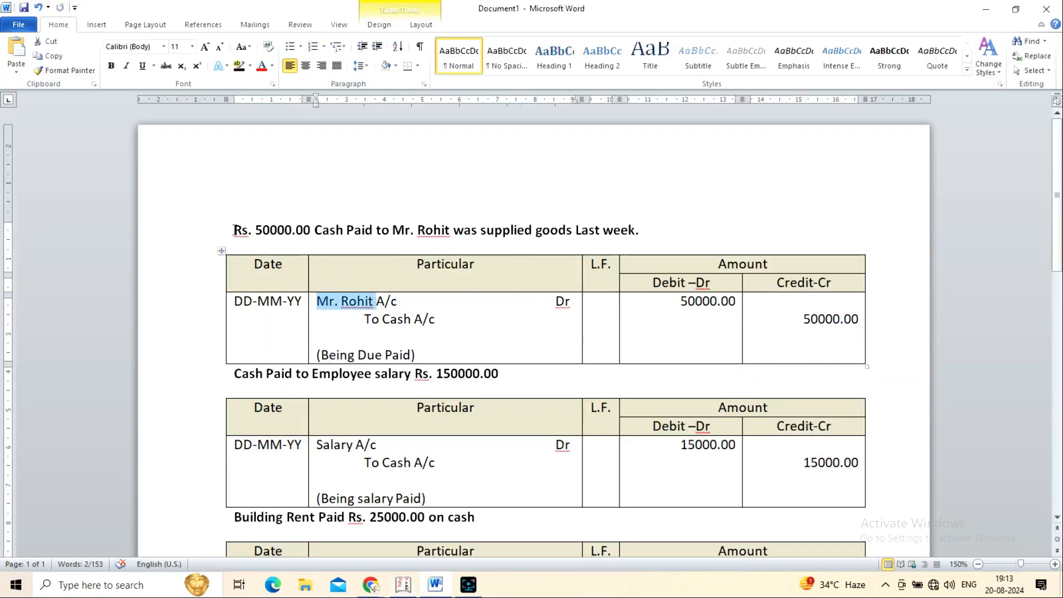
{"action": "left_click_drag", "start_coordinate": [234, 229], "coordinate": [636, 229]}
{"action": "left_click_drag", "start_coordinate": [453, 230], "coordinate": [603, 232]}
{"action": "left_click", "coordinate": [603, 230]}
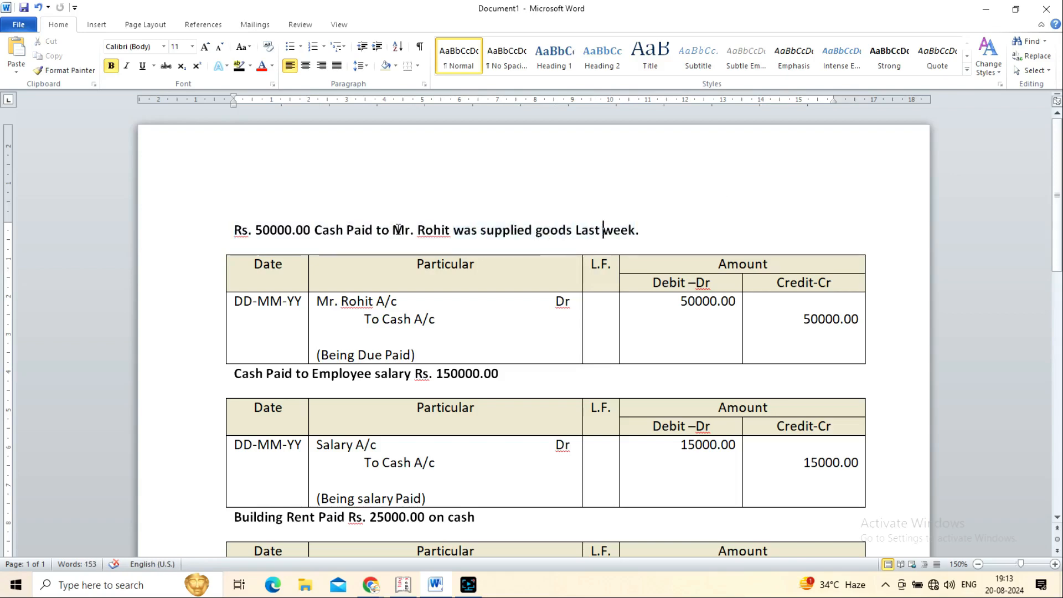
{"action": "left_click_drag", "start_coordinate": [242, 223], "coordinate": [314, 233]}
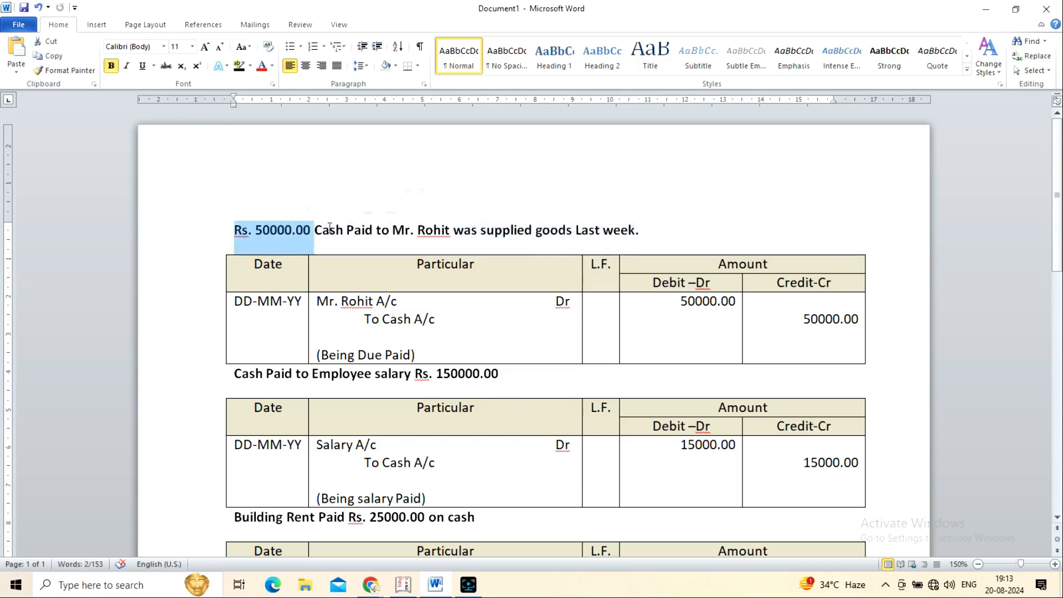
{"action": "left_click_drag", "start_coordinate": [334, 304], "coordinate": [375, 302]}
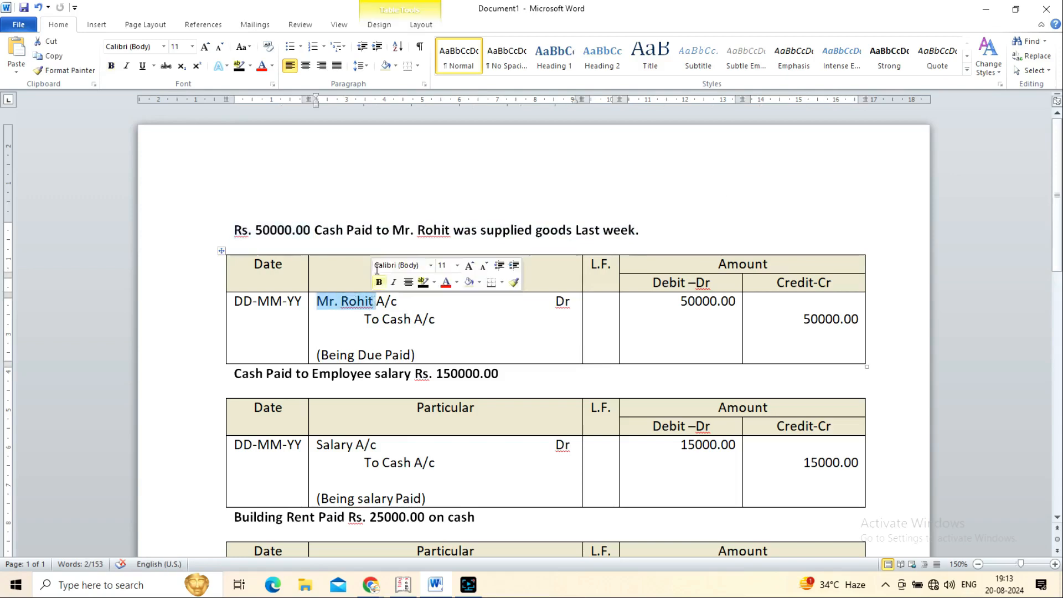
{"action": "left_click_drag", "start_coordinate": [292, 230], "coordinate": [344, 235]}
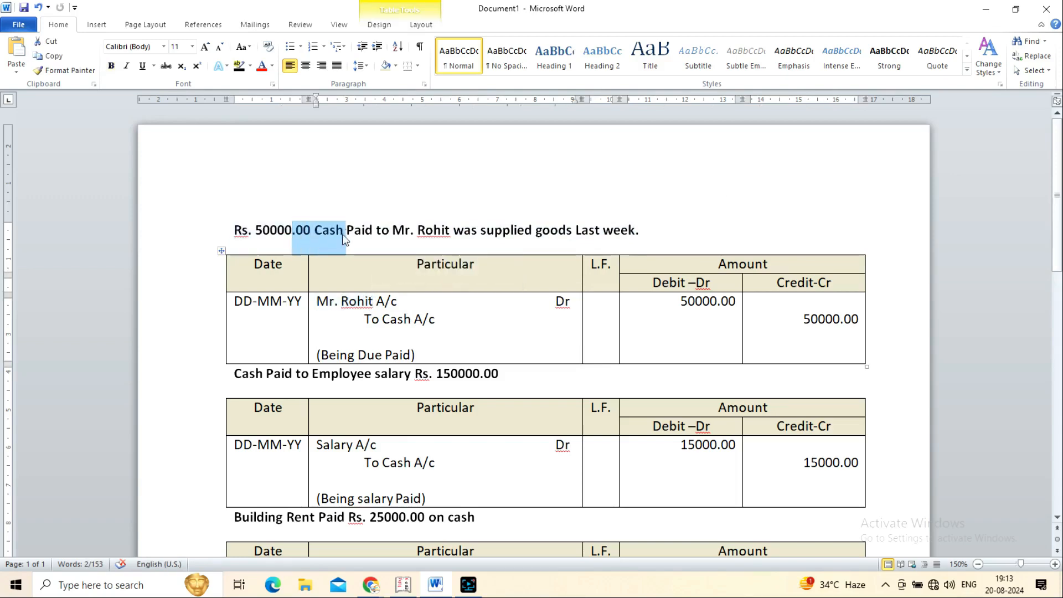
{"action": "left_click_drag", "start_coordinate": [317, 302], "coordinate": [377, 302]}
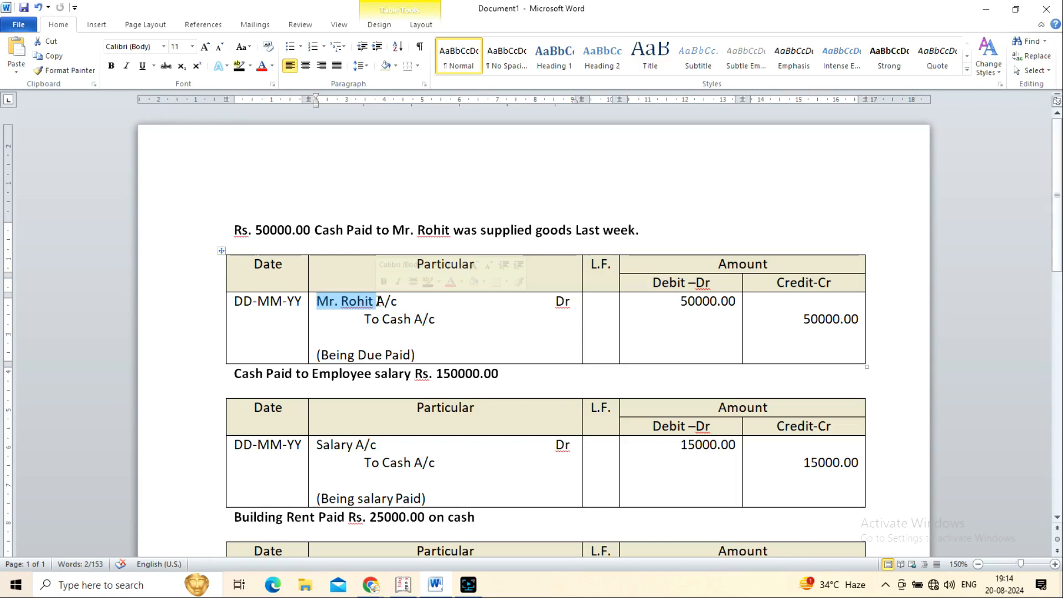
{"action": "left_click", "coordinate": [392, 301]}
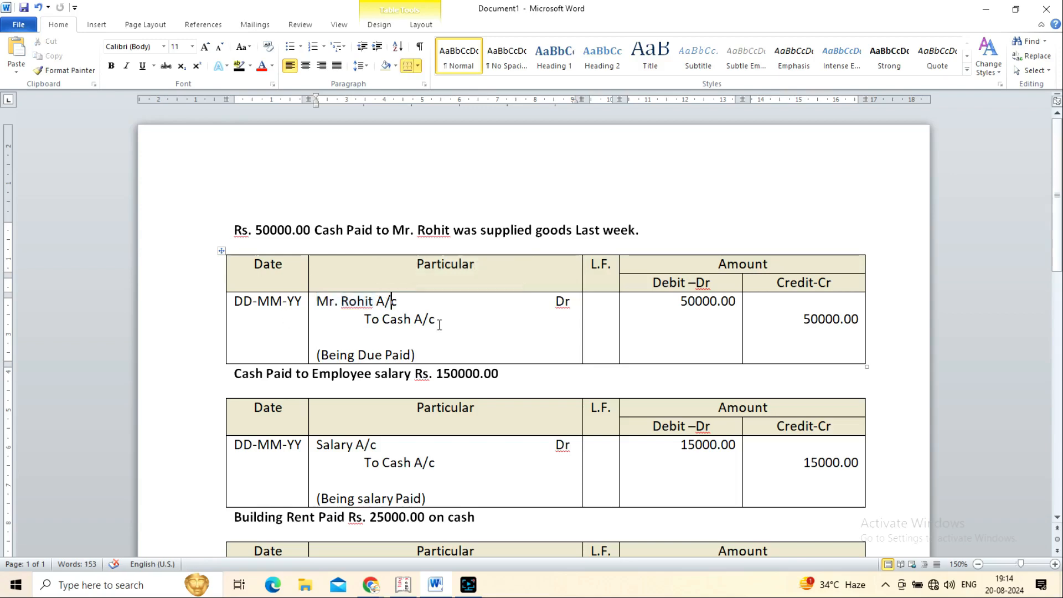
Step: Switch to Tally.ERP 9 and open Accounting Vouchers to start a payment voucher, glancing back at the first journal entry in Word
{"action": "key", "text": "alt+Tab"}
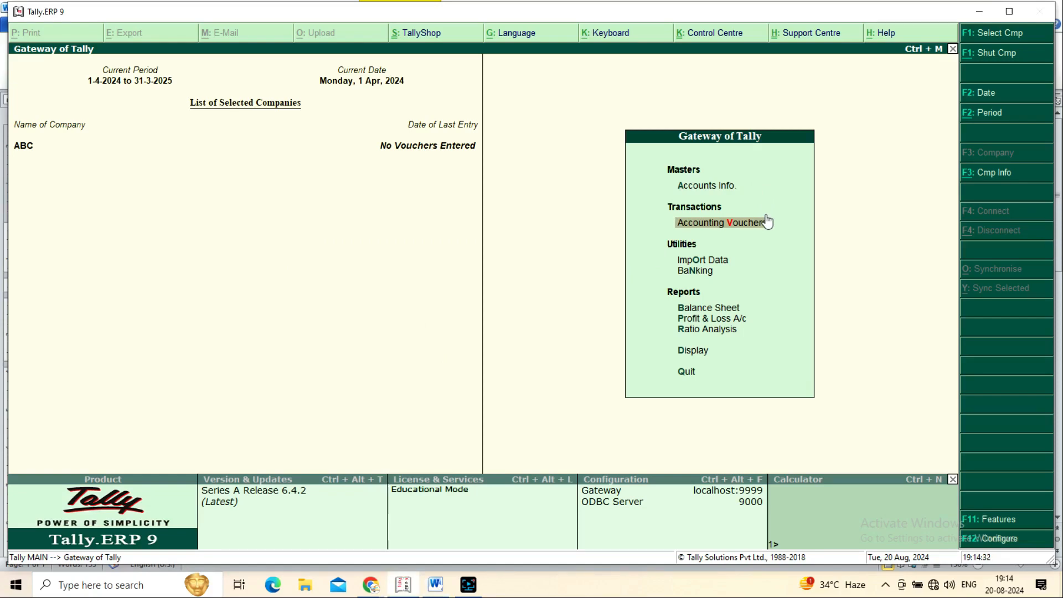
{"action": "key", "text": "Down"}
{"action": "key", "text": "Up"}
{"action": "key", "text": "Return"}
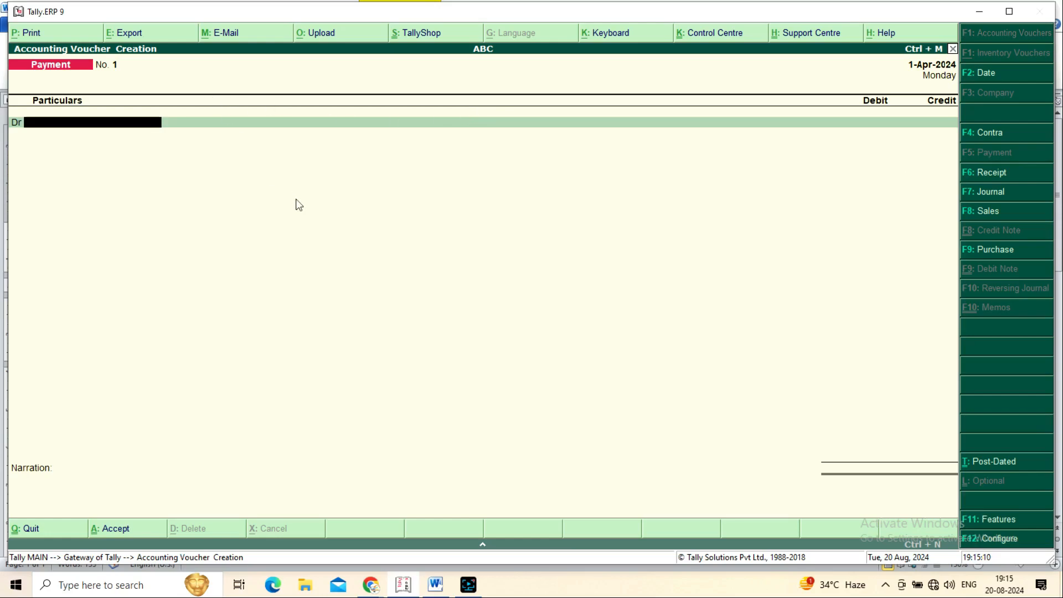
{"action": "key", "text": "alt+Tab"}
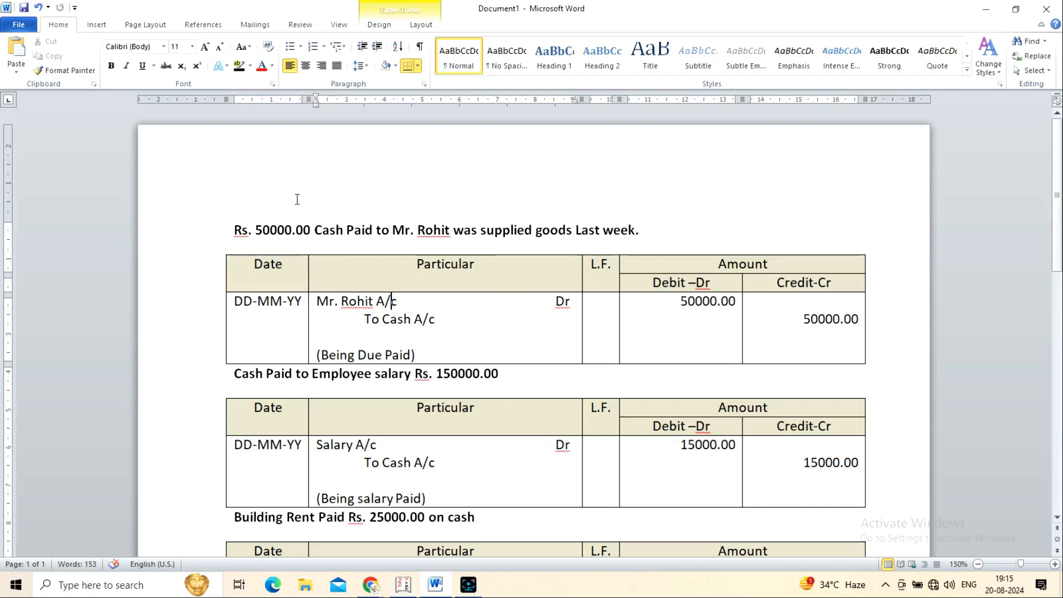
{"action": "key", "text": "alt+Tab"}
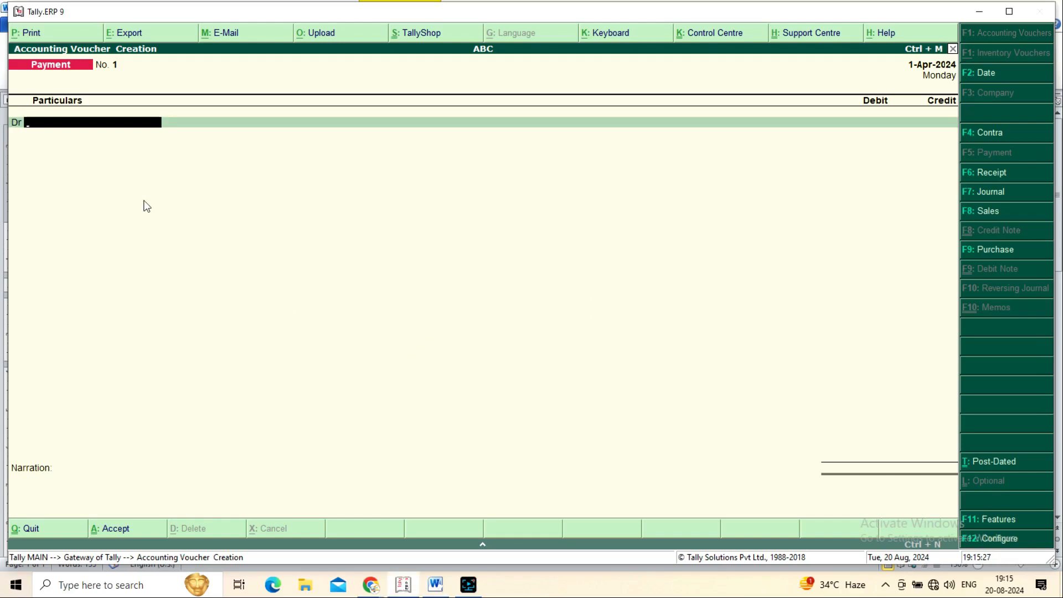
Step: Create a ledger from the voucher for the supplier's account under Sundry Creditors, keep the default mailing and bank settings, and save it
{"action": "key", "text": "alt+c"}
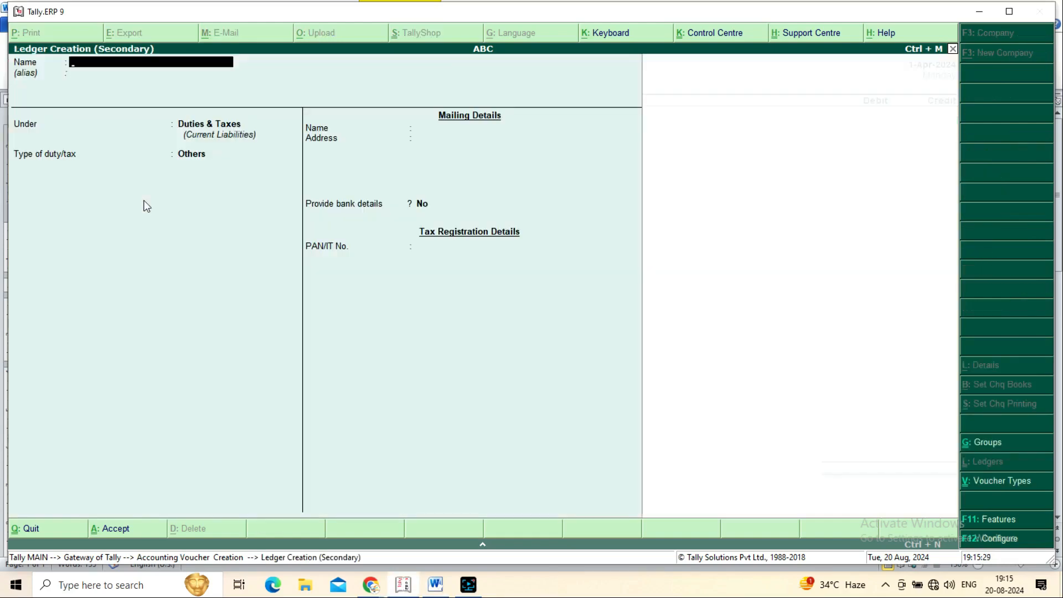
{"action": "type", "text": "Mr. Rohit A/c"}
{"action": "key", "text": "Return"}
{"action": "type", "text": "S"}
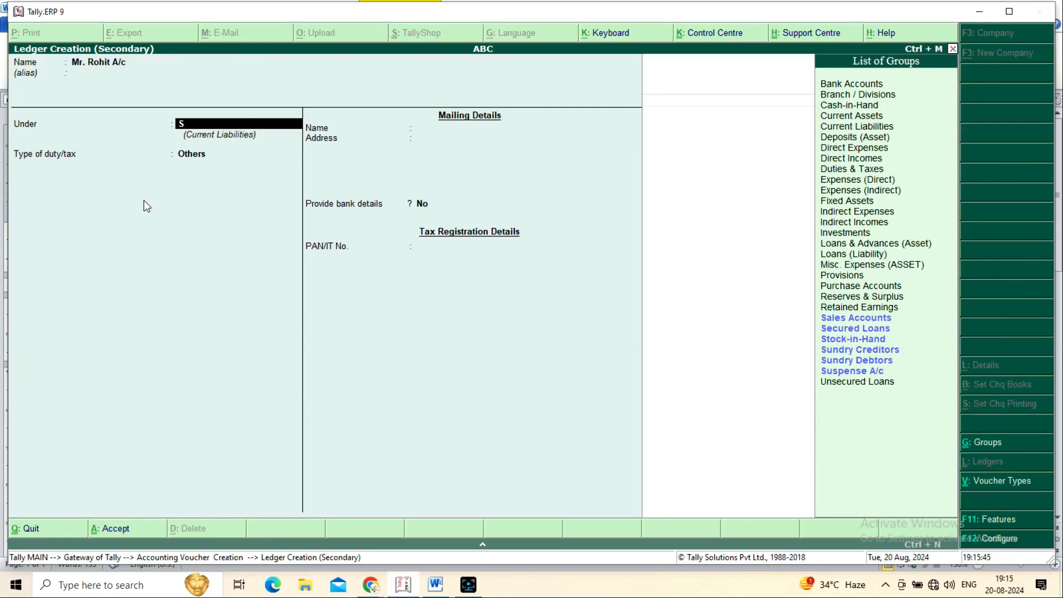
{"action": "type", "text": "u"}
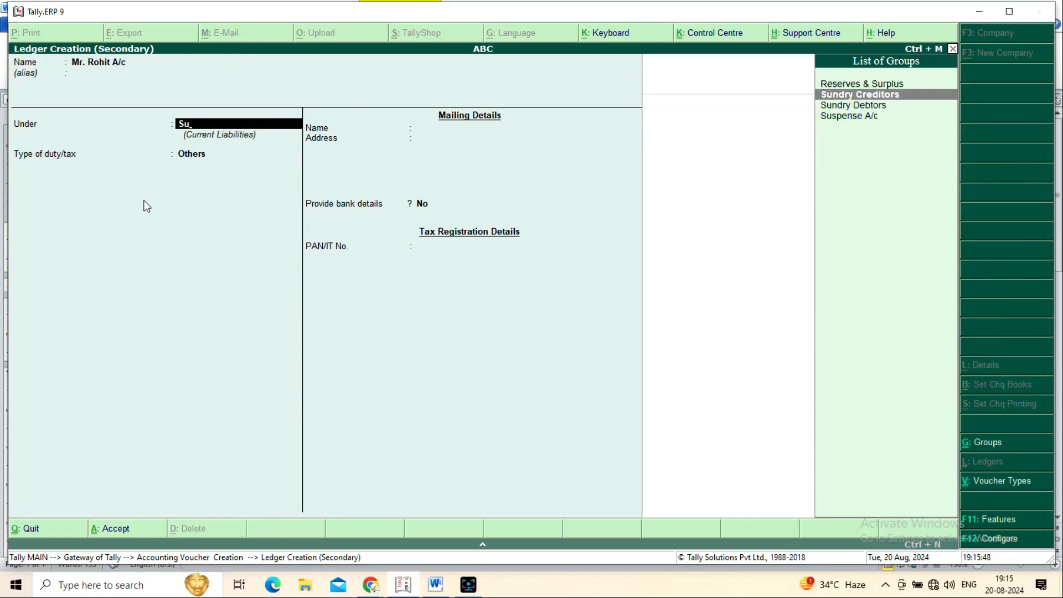
{"action": "key", "text": "Return"}
{"action": "key", "text": "Return"}
{"action": "key", "text": "Return"}
{"action": "key", "text": "Return"}
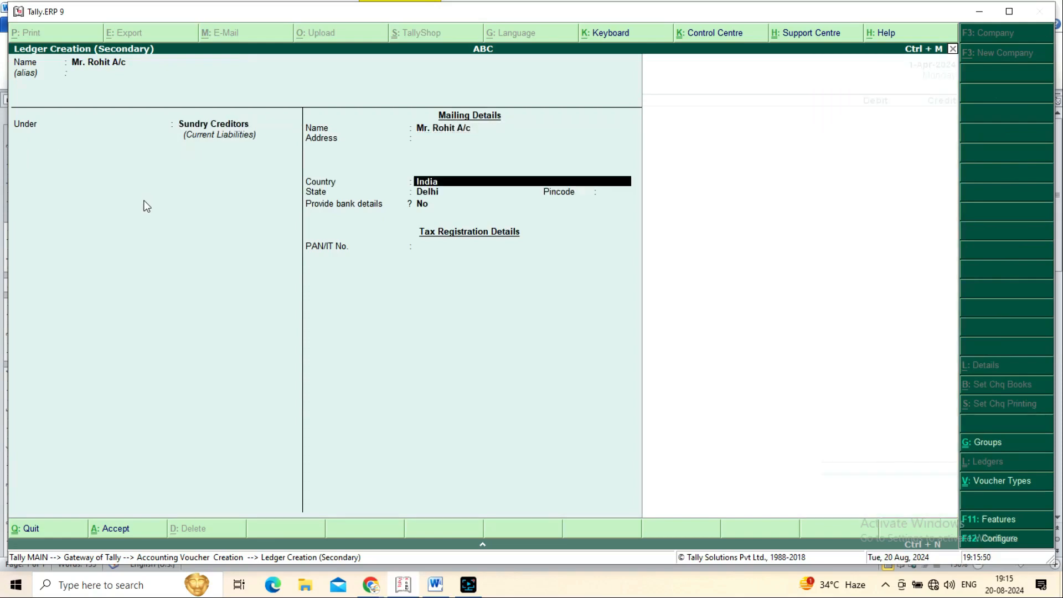
{"action": "key", "text": "Return"}
{"action": "key", "text": "Return"}
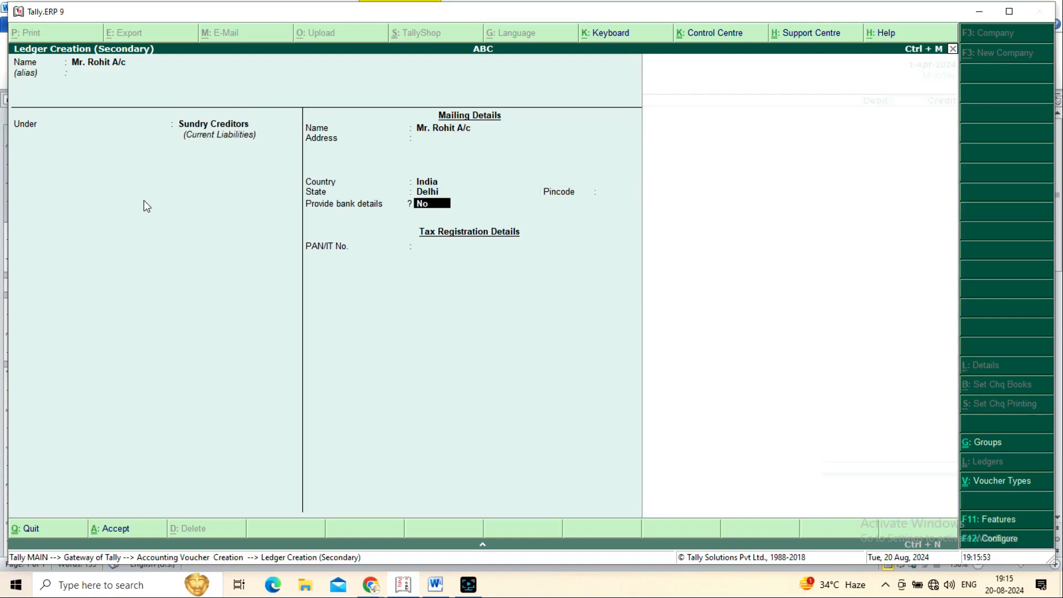
{"action": "key", "text": "Return"}
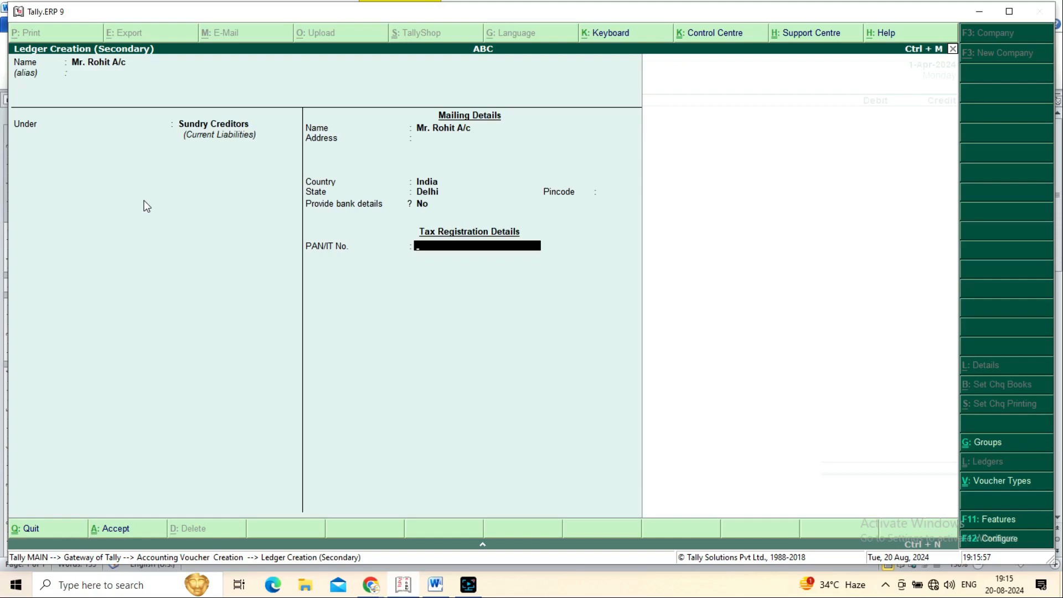
{"action": "key", "text": "ctrl+a"}
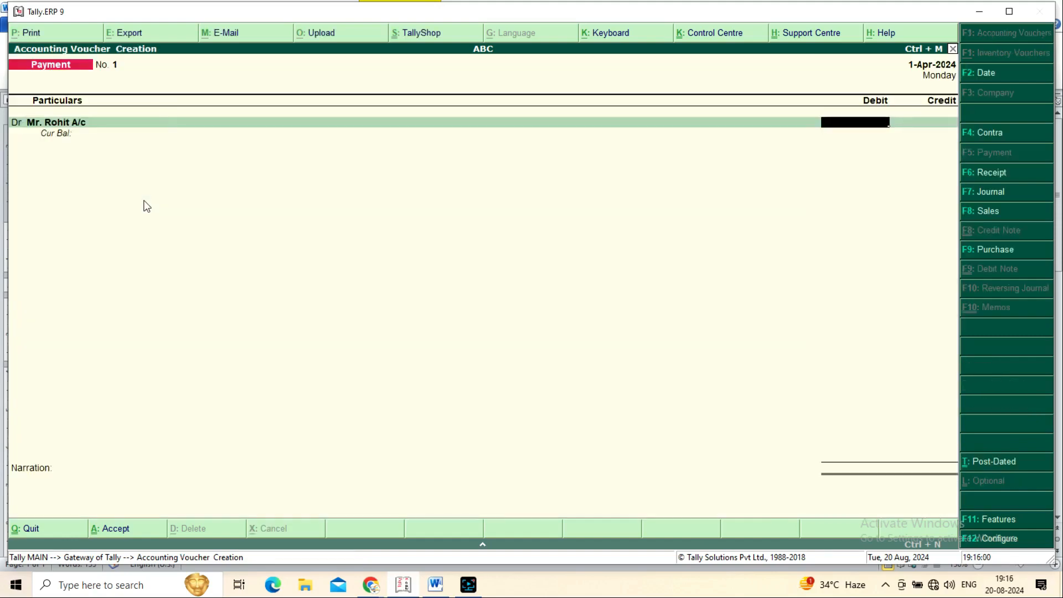
Step: Debit the supplier's account by 50000 and choose Cash as the credited ledger
{"action": "type", "text": "50000"}
{"action": "key", "text": "Return"}
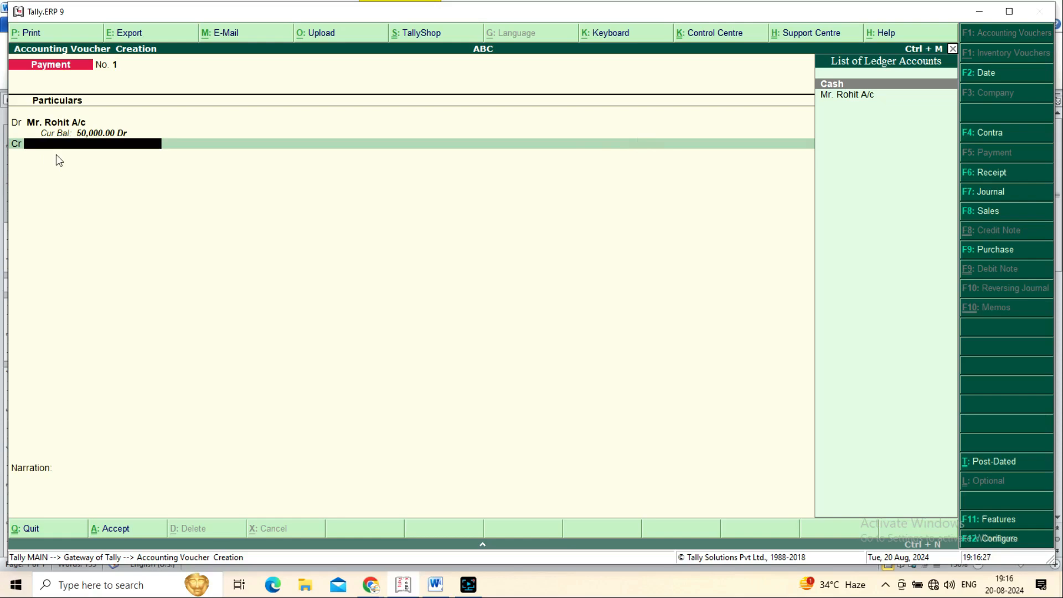
{"action": "key", "text": "Return"}
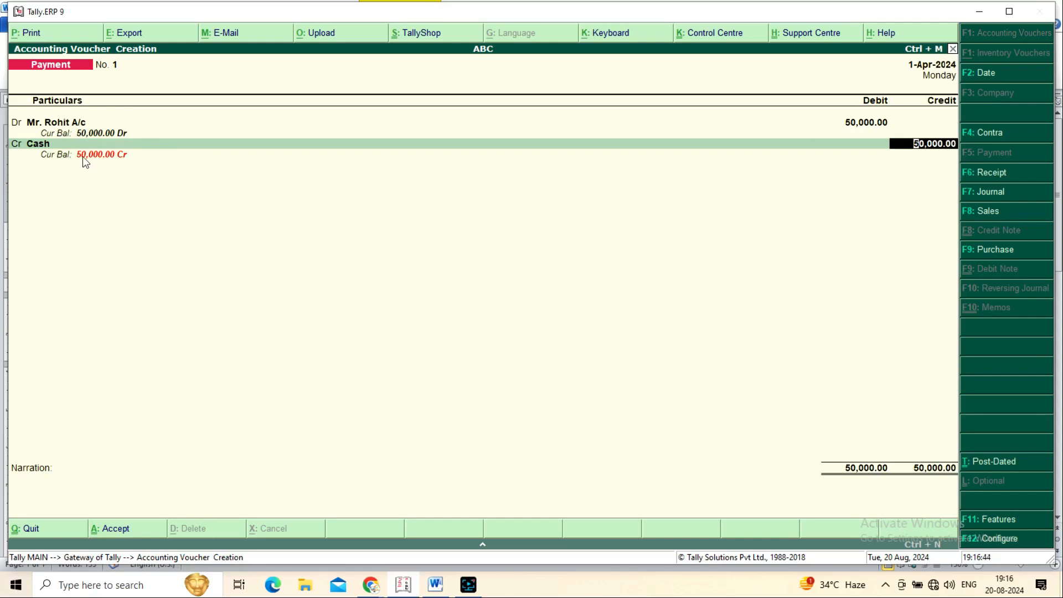
Step: Alter the Cash ledger from within the voucher, giving it an opening balance of 10,00,000, and save it
{"action": "left_click", "coordinate": [56, 148]}
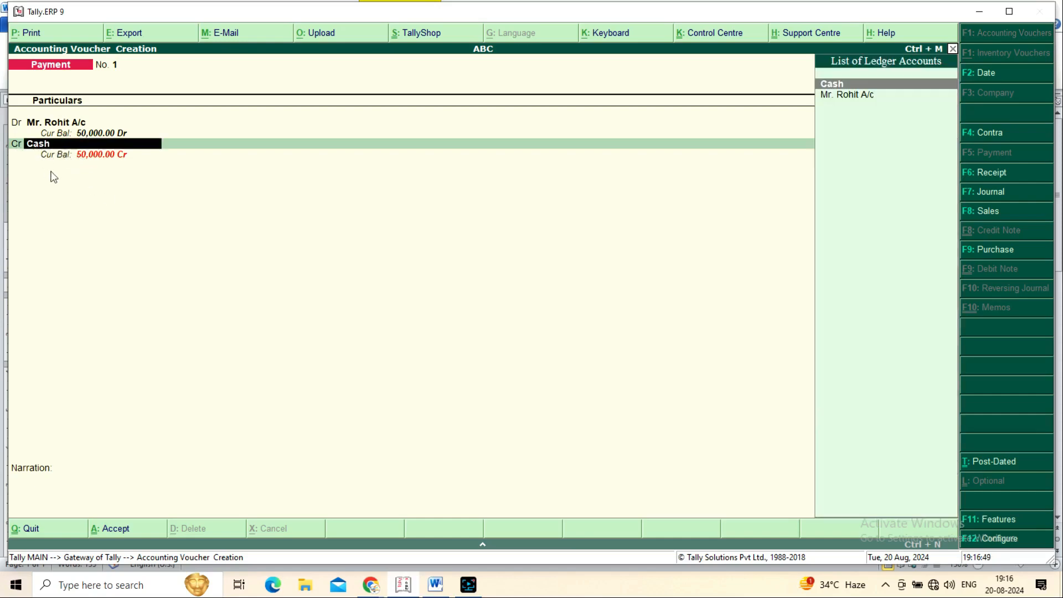
{"action": "key", "text": "ctrl+Return"}
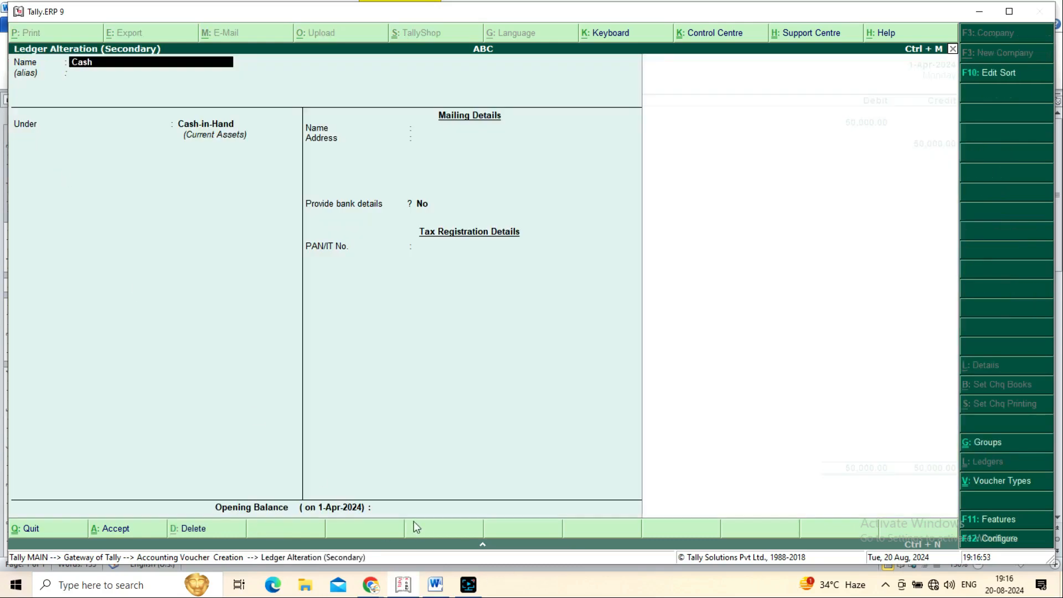
{"action": "left_click", "coordinate": [394, 507]}
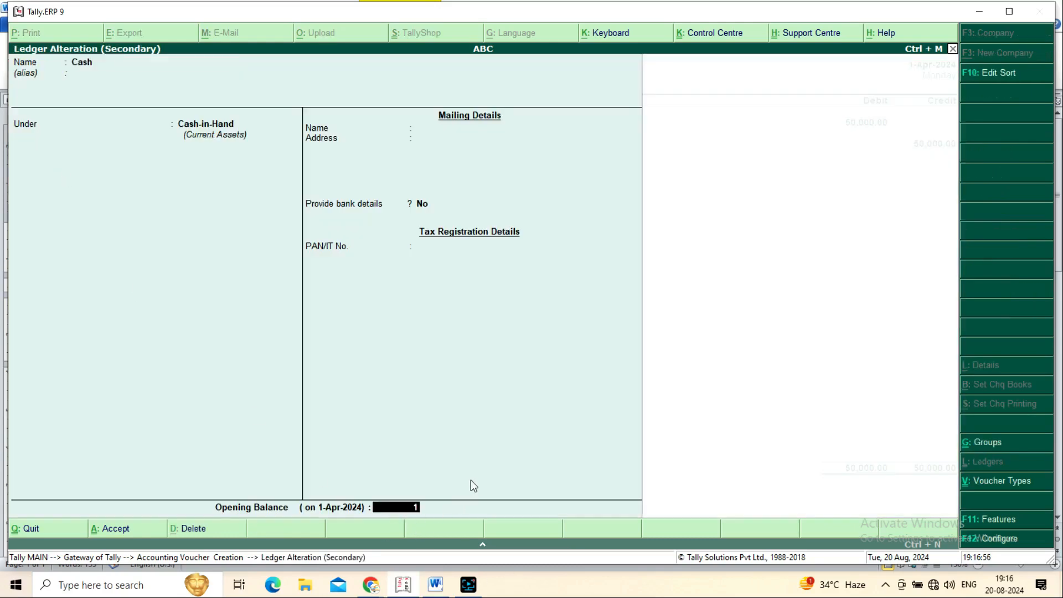
{"action": "type", "text": "10,00,00"}
{"action": "type", "text": "000000"}
{"action": "key", "text": "Return"}
{"action": "key", "text": "ctrl+a"}
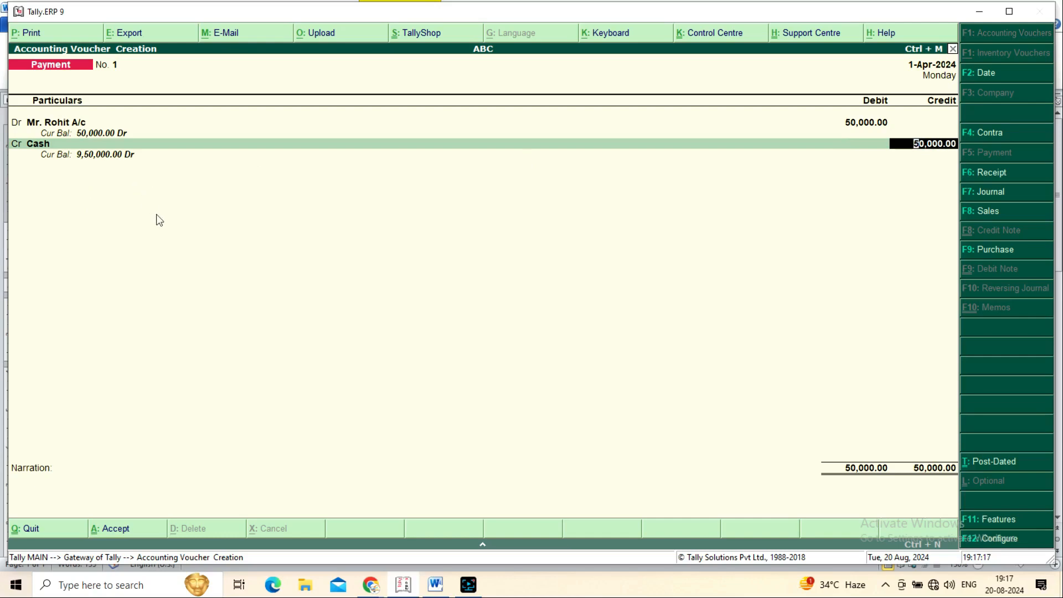
Step: Accept the Cash credit amount, enter the narration "Being Due Paid", check it against the Word document, and save the payment voucher
{"action": "key", "text": "Return"}
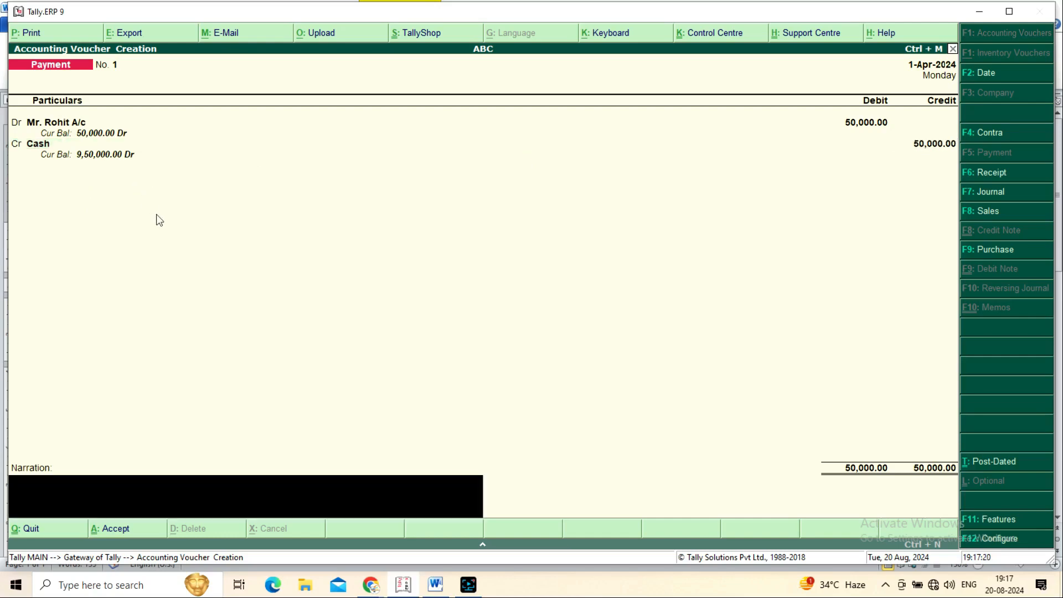
{"action": "type", "text": "Being Due Paid"}
{"action": "key", "text": "alt+Tab"}
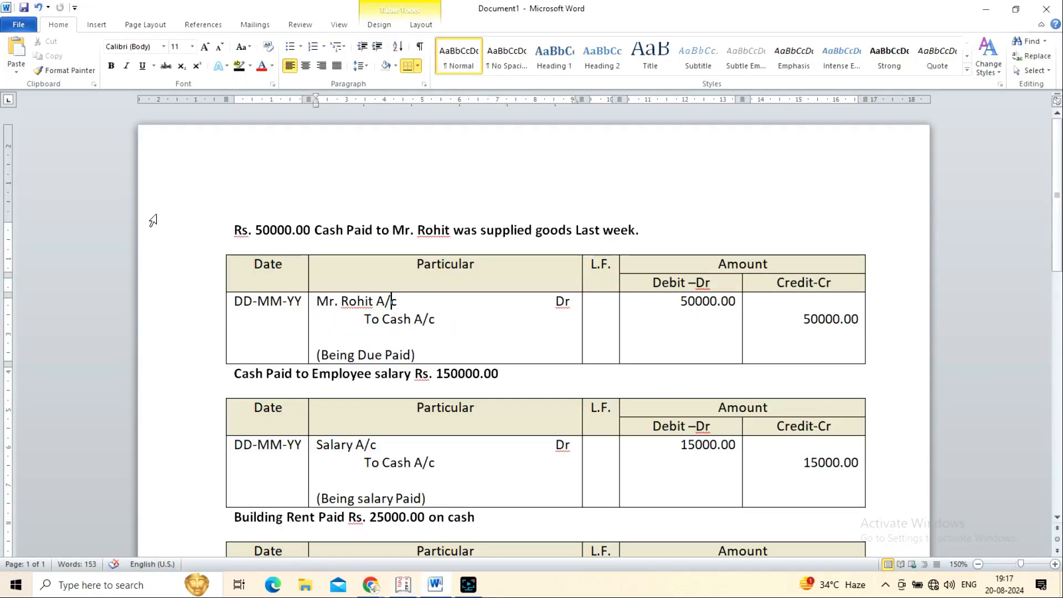
{"action": "left_click_drag", "start_coordinate": [327, 355], "coordinate": [448, 352]}
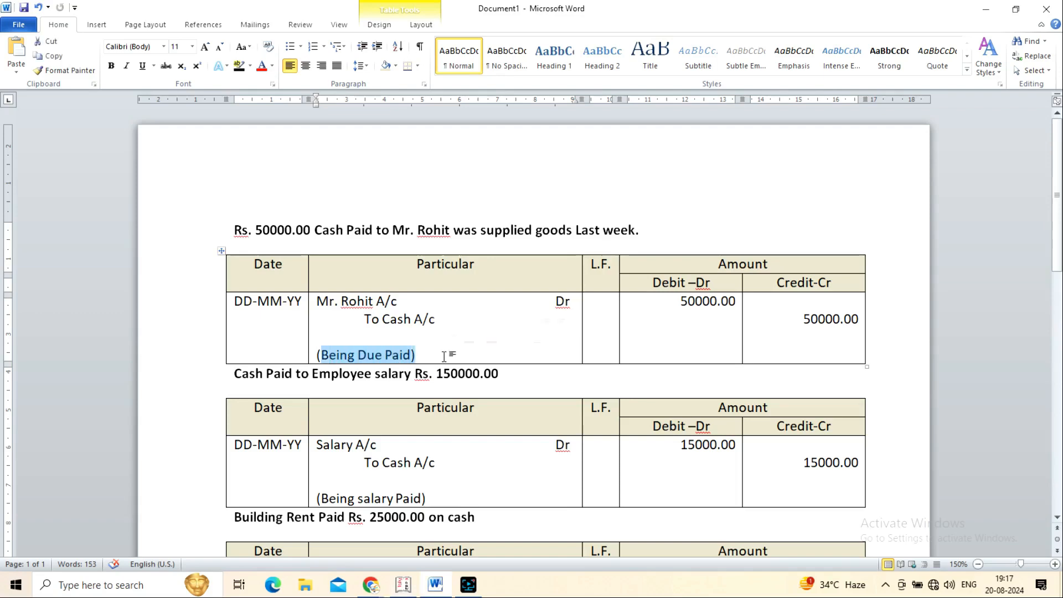
{"action": "left_click", "coordinate": [357, 338]}
{"action": "key", "text": "alt+Tab"}
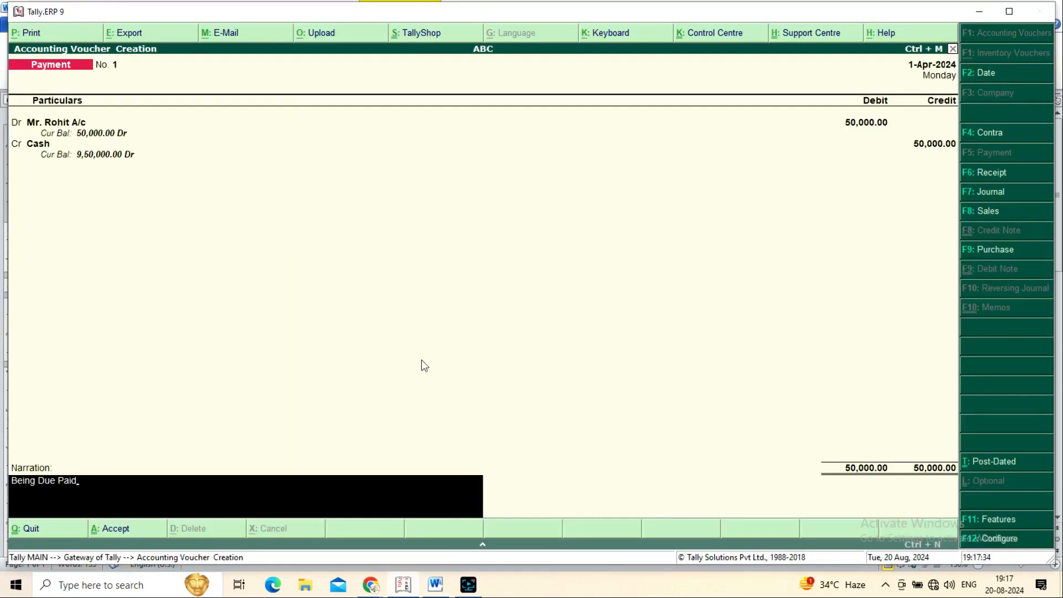
{"action": "key", "text": "Return"}
{"action": "key", "text": "Return"}
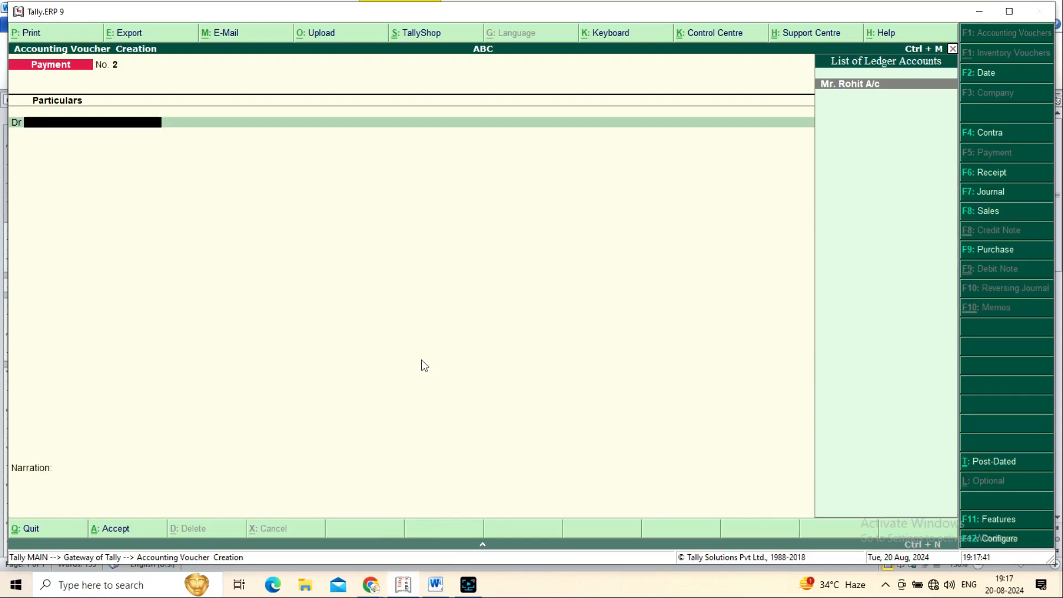
Step: Switch to the Word document, correct the salary entry's debit and credit amounts to 150000.00, check its accounts, and return to Tally
{"action": "key", "text": "alt+Tab"}
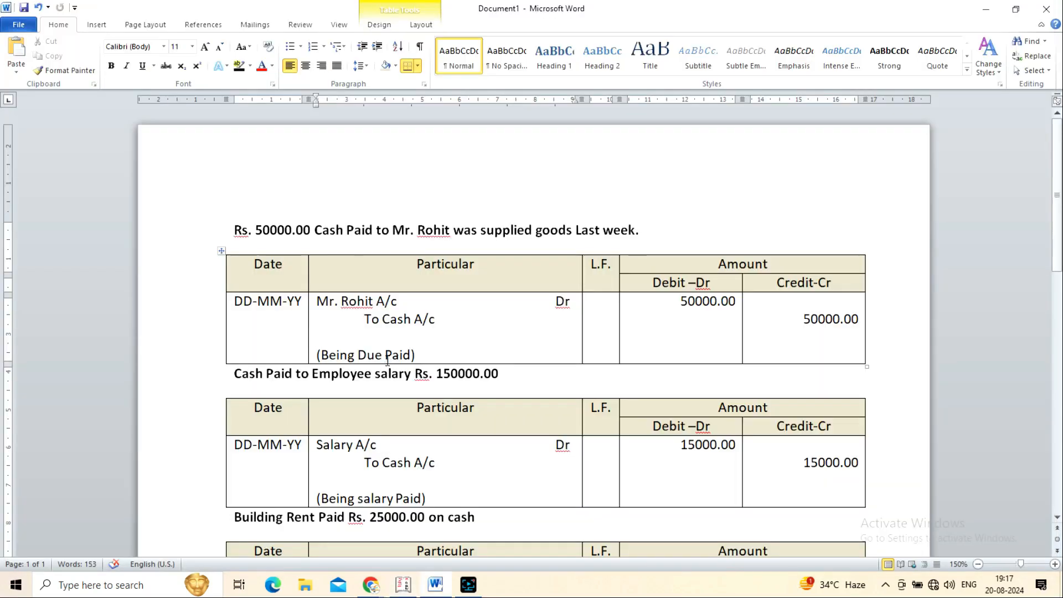
{"action": "left_click_drag", "start_coordinate": [235, 278], "coordinate": [453, 288]}
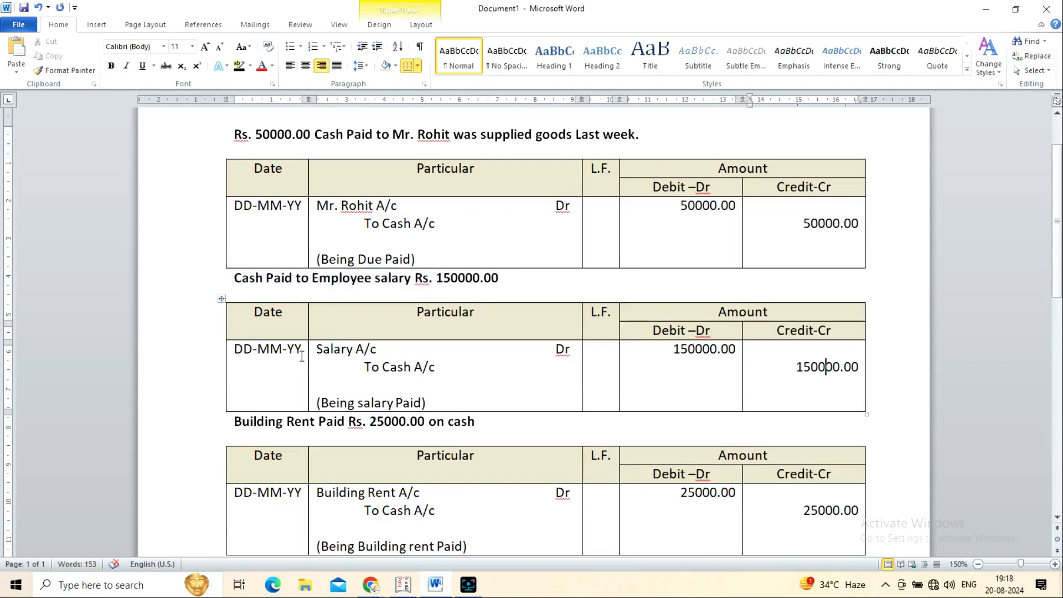
{"action": "left_click_drag", "start_coordinate": [322, 351], "coordinate": [435, 369]}
{"action": "left_click", "coordinate": [375, 367]}
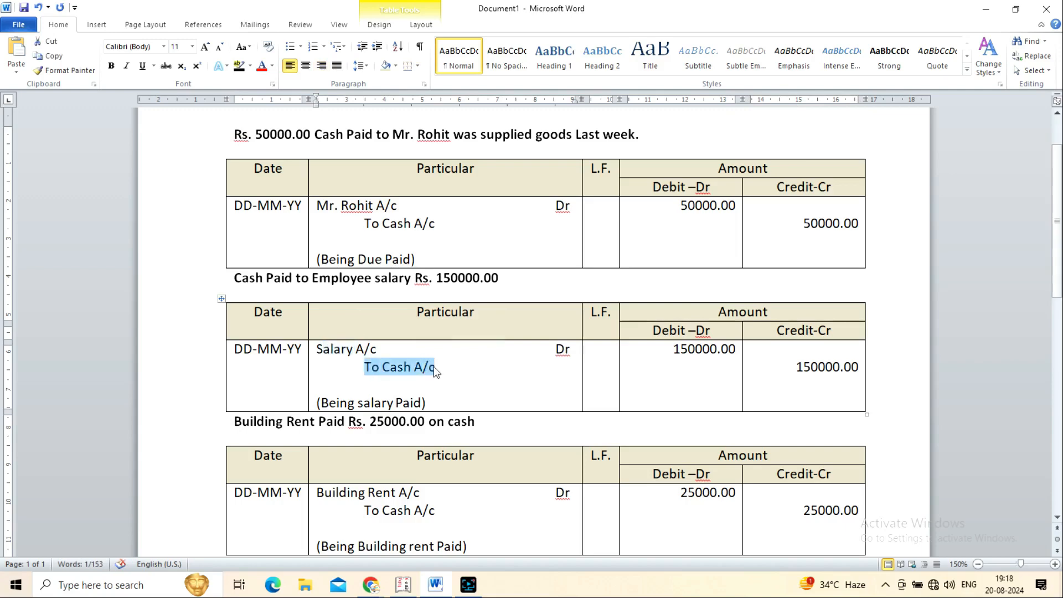
{"action": "key", "text": "alt+Tab"}
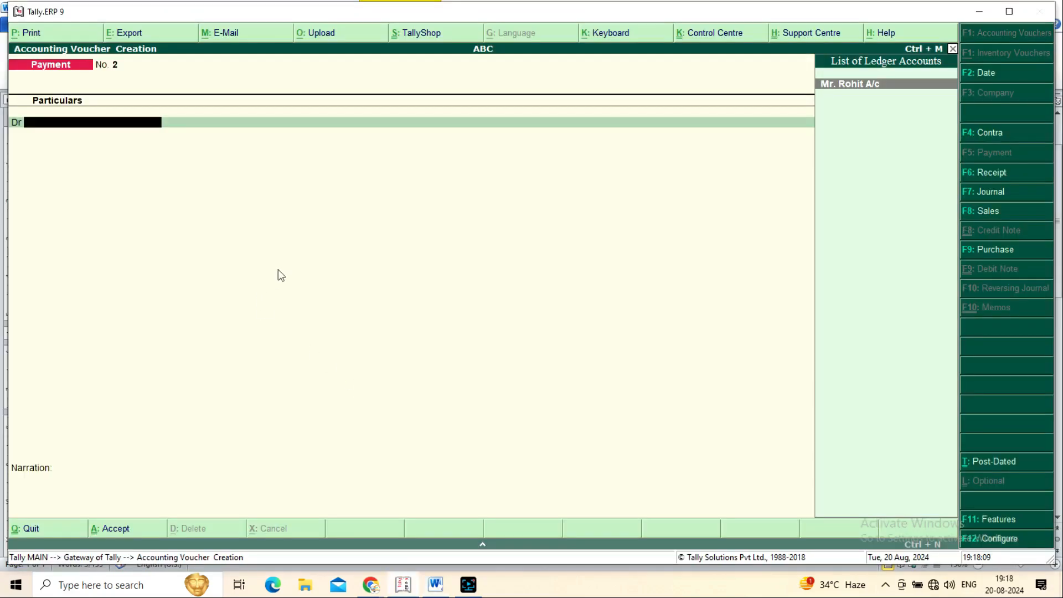
Step: Create the ledger "Salary A/c" under Indirect Expenses from within the payment voucher and save it
{"action": "key", "text": "alt+c"}
{"action": "type", "text": "Salary"}
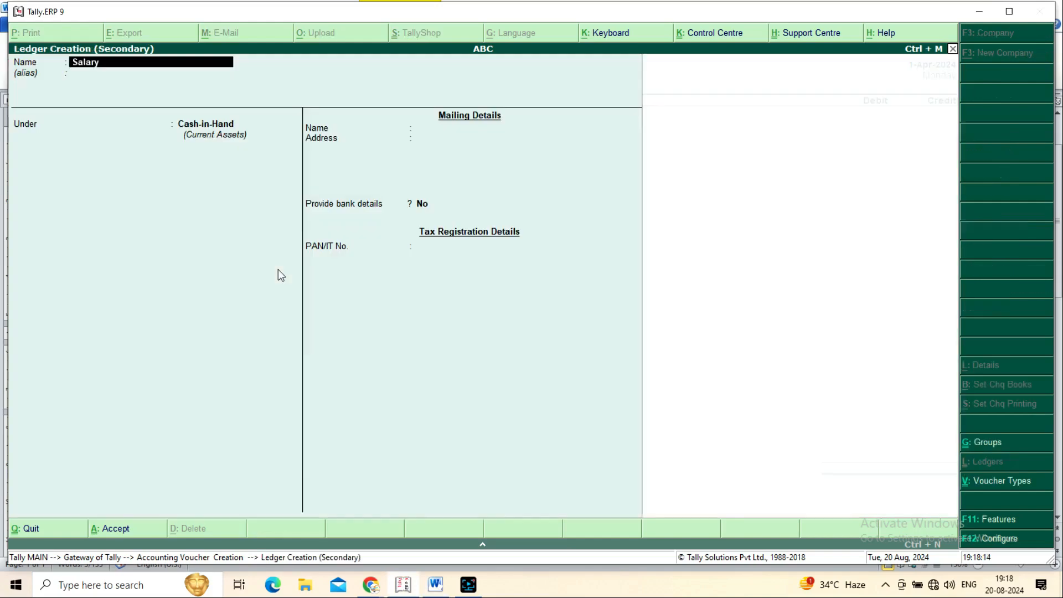
{"action": "type", "text": " A/c"}
{"action": "key", "text": "Return"}
{"action": "type", "text": "In"}
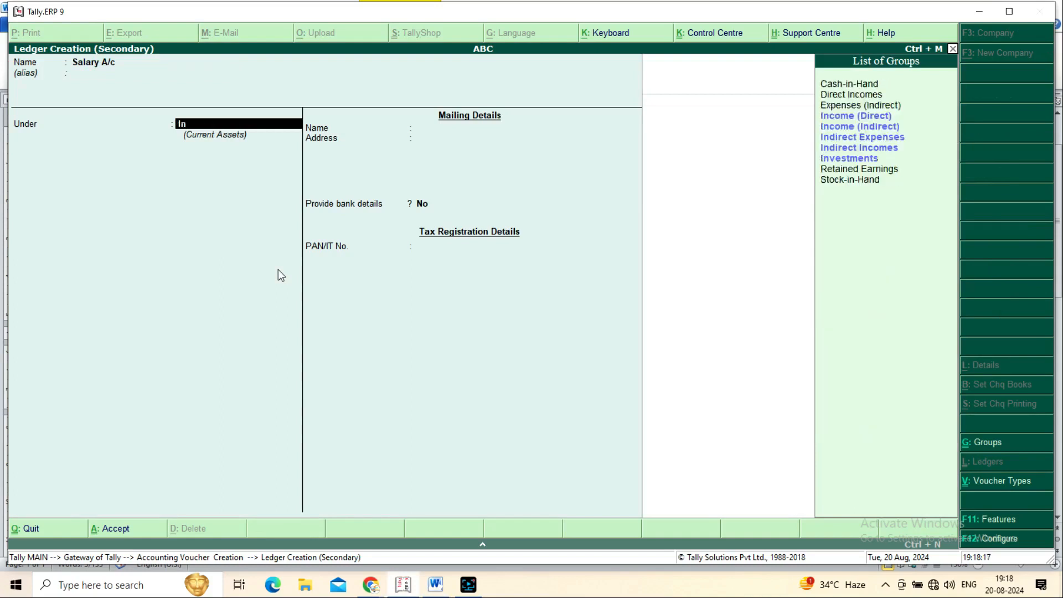
{"action": "type", "text": "di"}
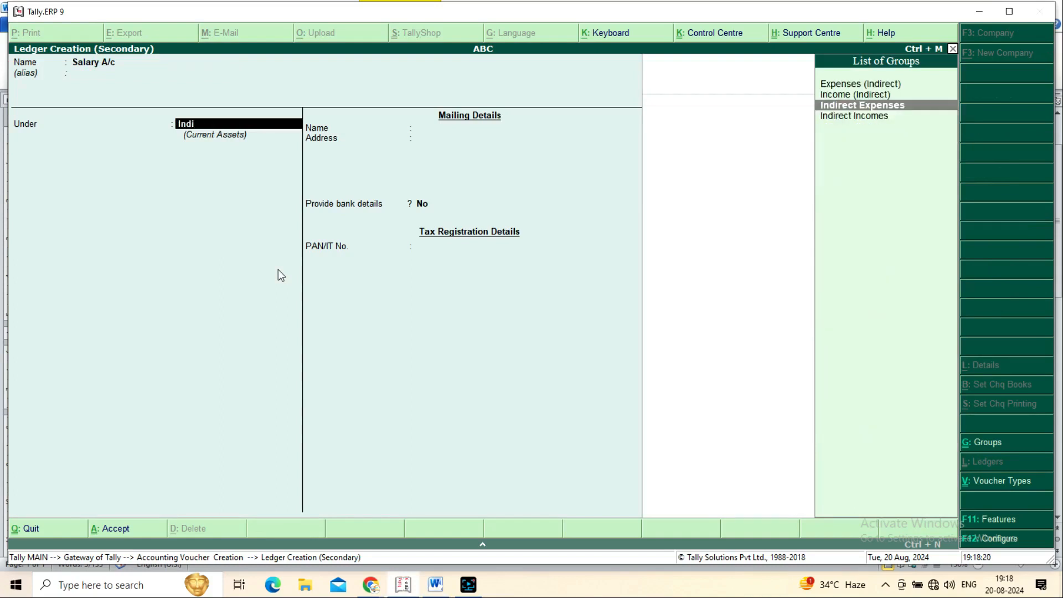
{"action": "key", "text": "Return"}
{"action": "key", "text": "Return"}
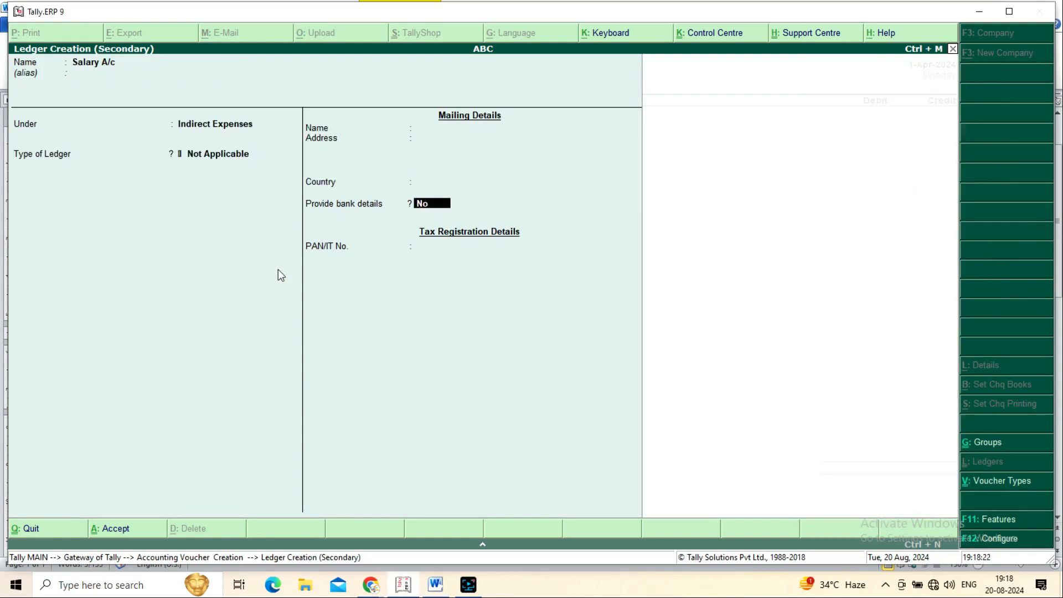
{"action": "key", "text": "ctrl+a"}
Step: Debit Salary A/c by 150000 and choose Cash as the credited ledger
{"action": "type", "text": "150000"}
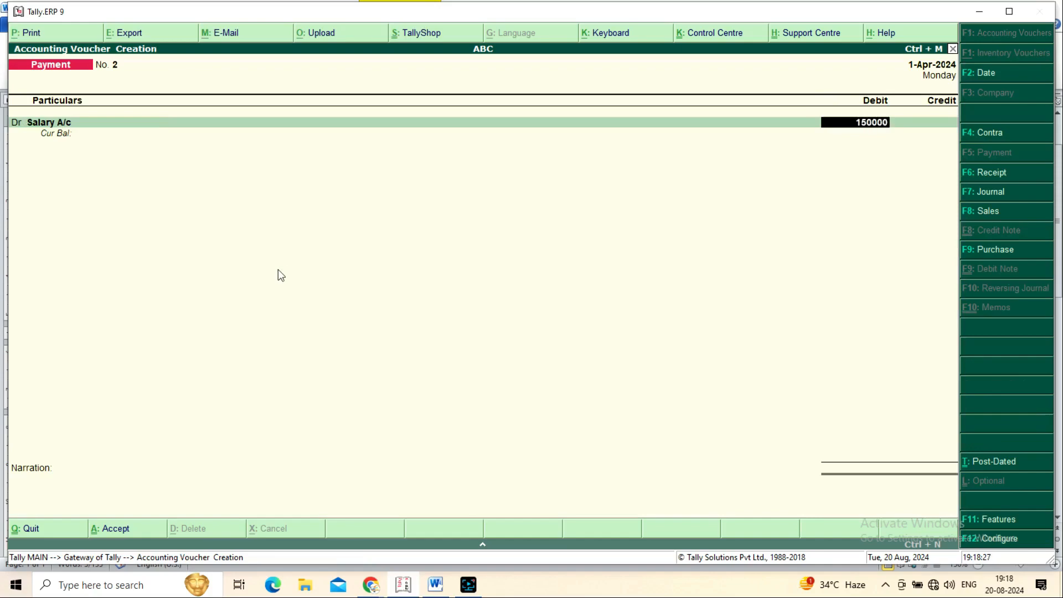
{"action": "key", "text": "Return"}
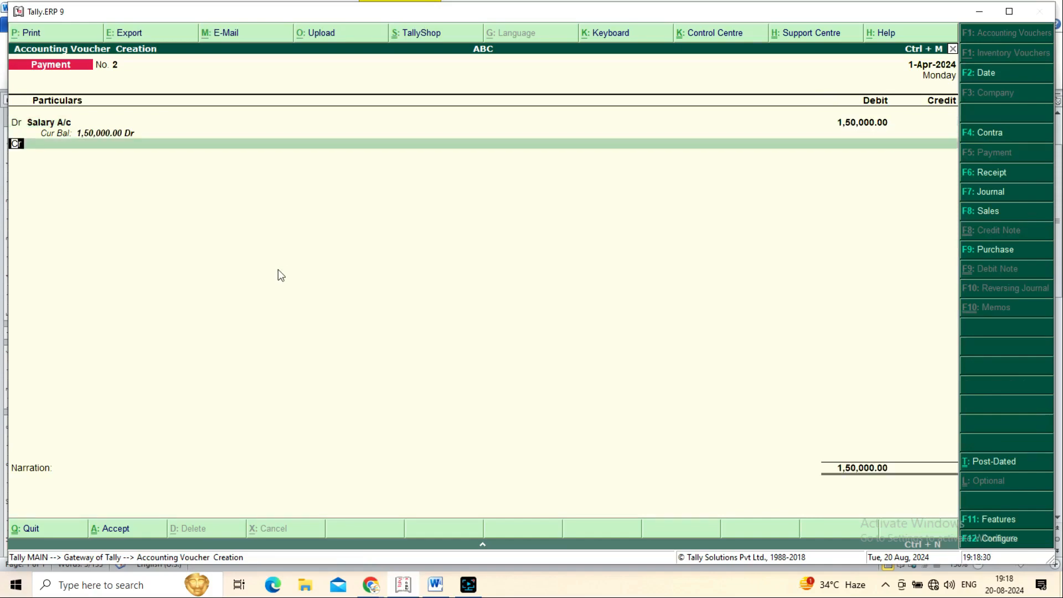
{"action": "key", "text": "Return"}
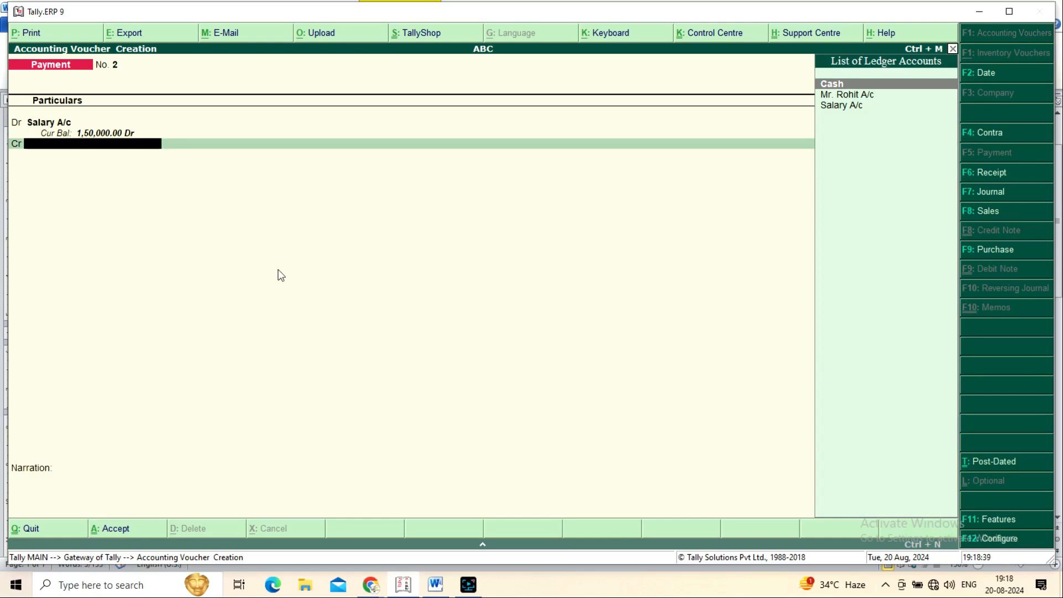
{"action": "key", "text": "Return"}
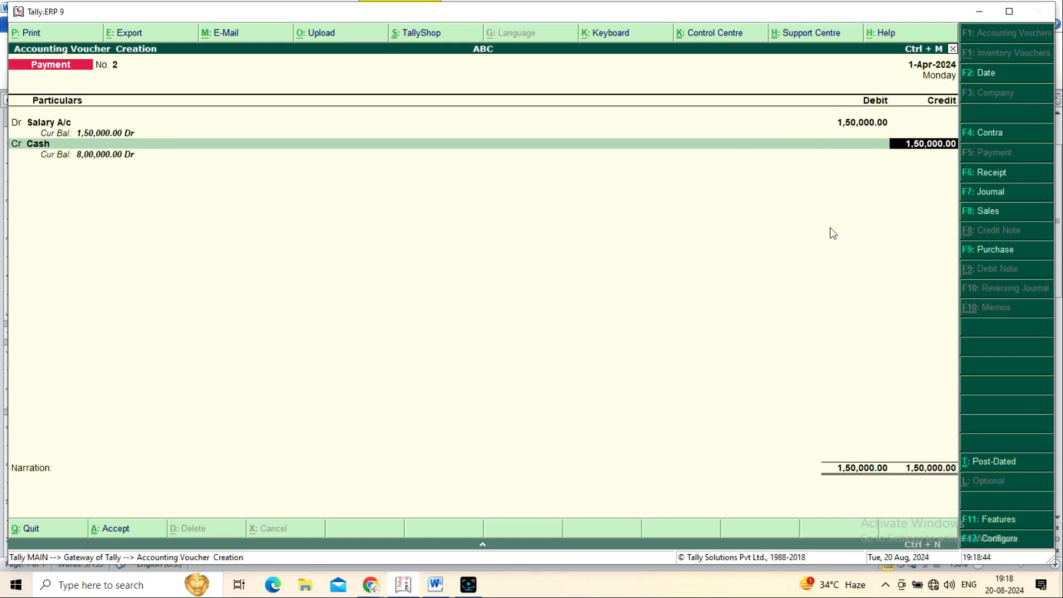
Step: Accept the Cash credit amount, enter the narration "Being Salary Paid", and save the payment voucher
{"action": "key", "text": "Return"}
{"action": "key", "text": "Return"}
{"action": "key", "text": "Return"}
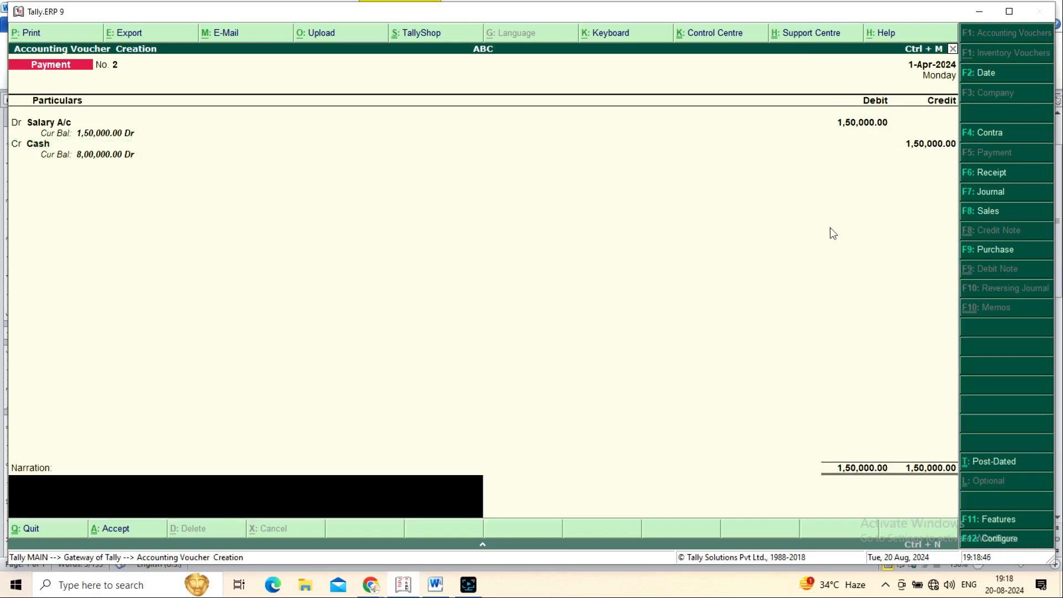
{"action": "type", "text": "Being Salary Paid"}
{"action": "key", "text": "Return"}
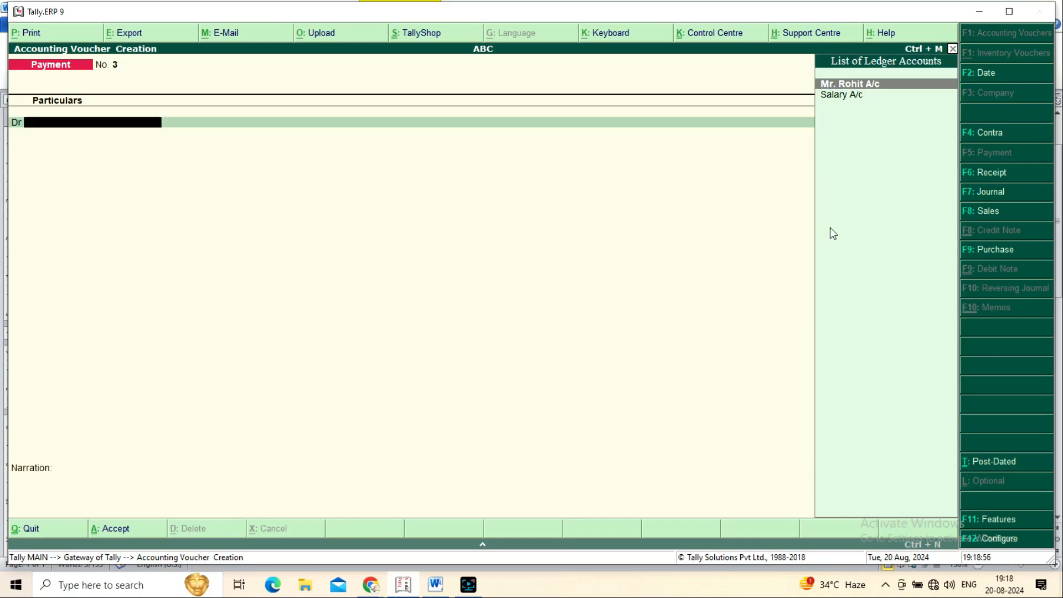
Step: Review the building rent payment entry in the Word document for its accounts and amount, and return to Tally
{"action": "key", "text": "alt+Tab"}
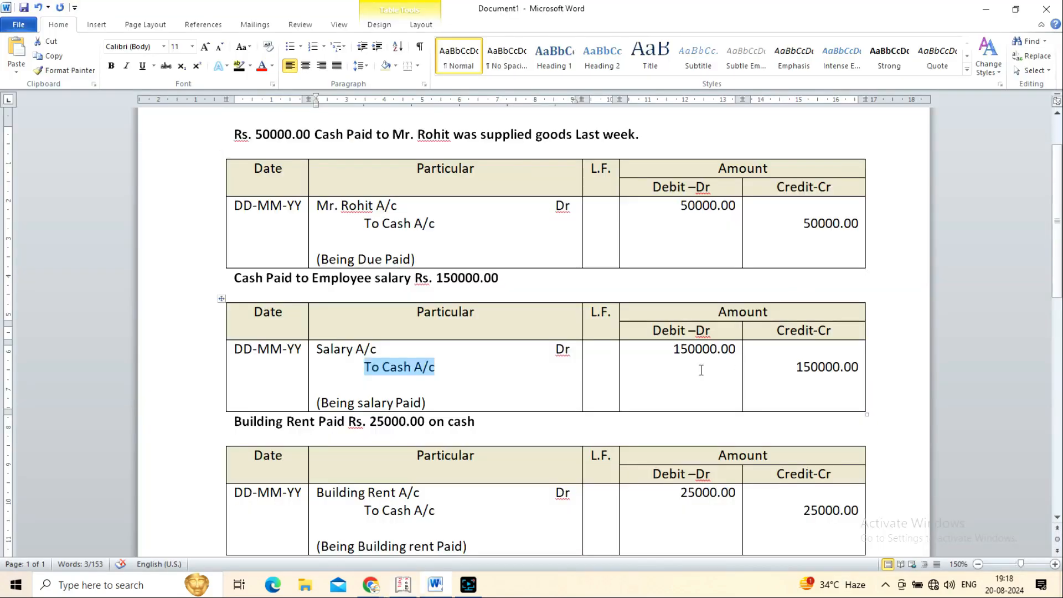
{"action": "left_click_drag", "start_coordinate": [236, 423], "coordinate": [467, 421]}
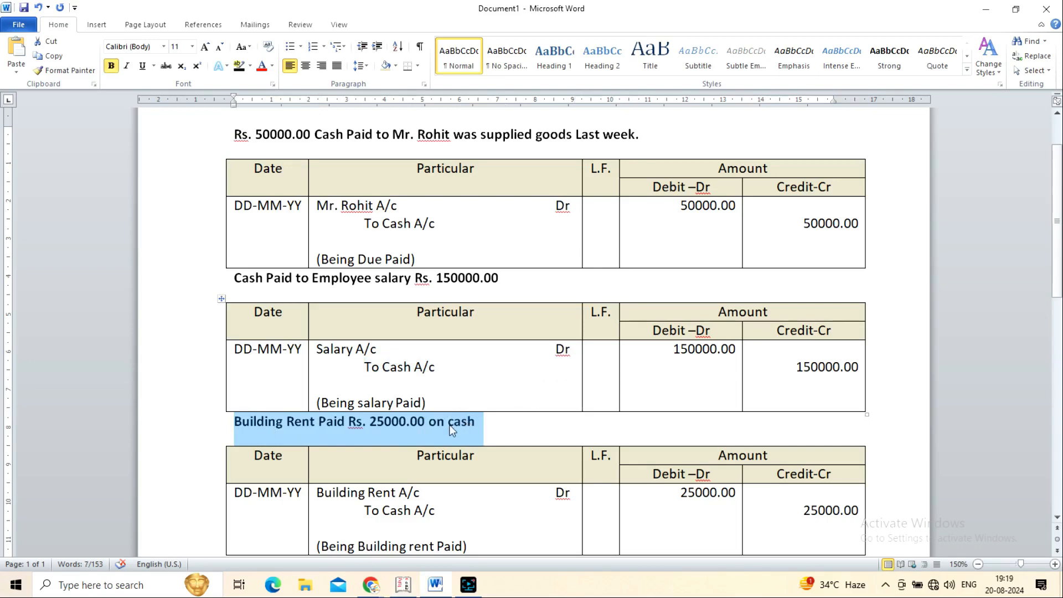
{"action": "scroll", "coordinate": [449, 420], "scroll_direction": "down", "scroll_amount": 2}
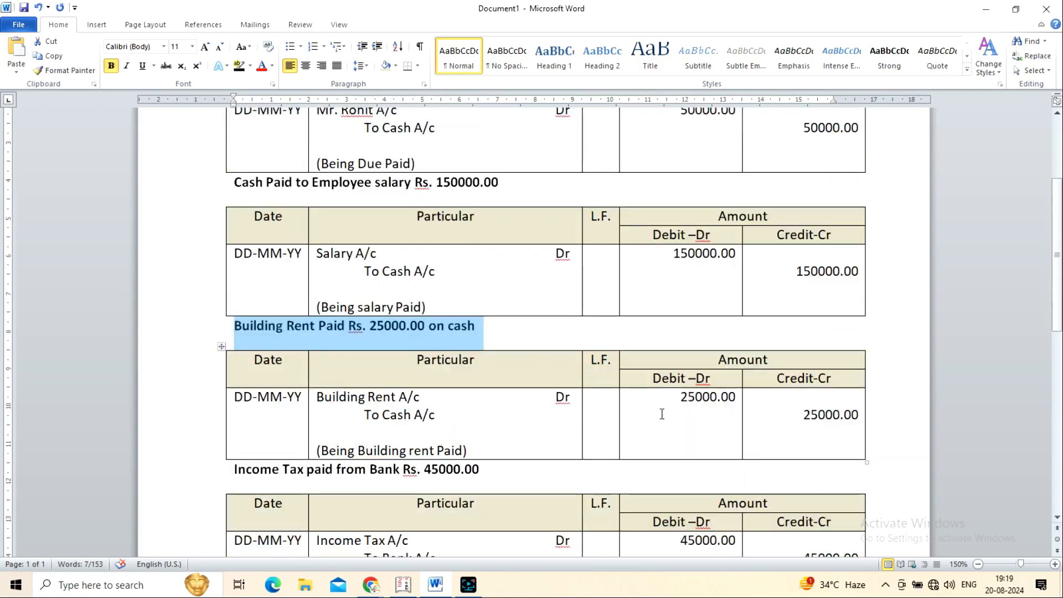
{"action": "left_click", "coordinate": [394, 421]}
{"action": "key", "text": "alt+Tab"}
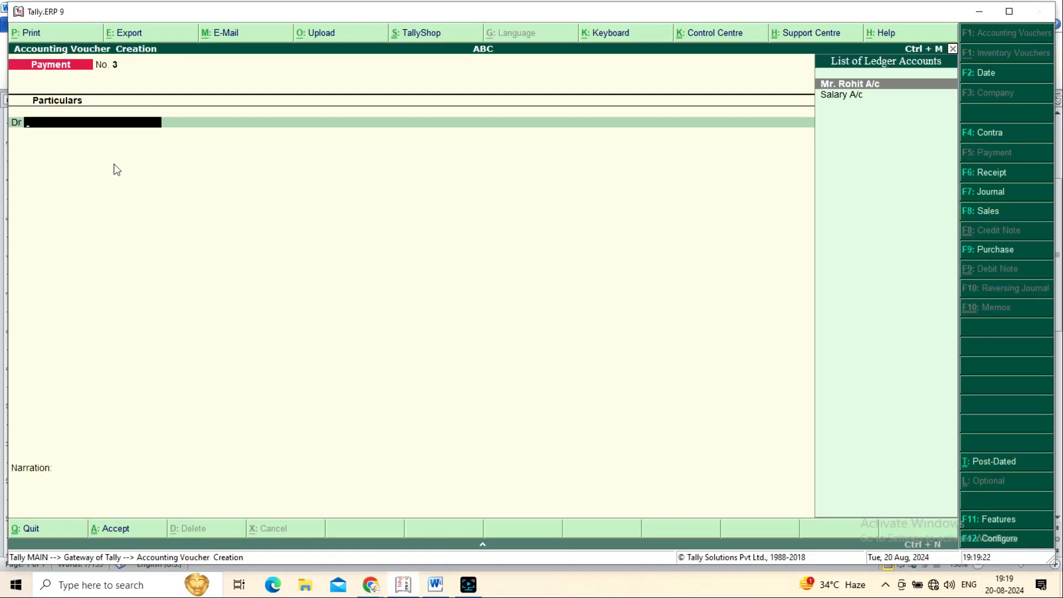
Step: Create the ledger "Building Rent A/c" under Indirect Expenses from within the payment voucher and save it
{"action": "key", "text": "alt+c"}
{"action": "type", "text": "Bui"}
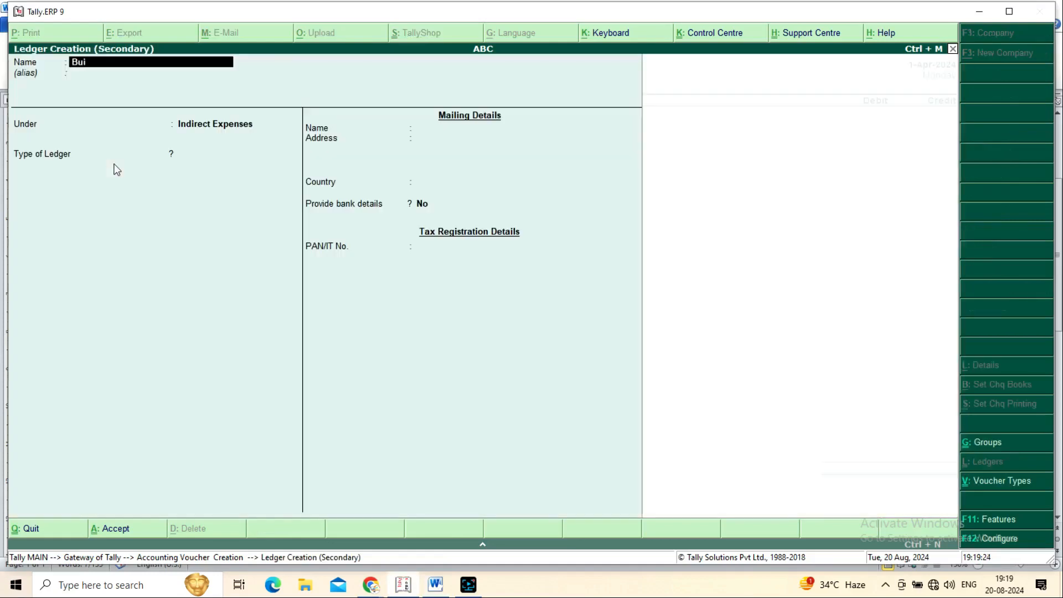
{"action": "type", "text": "lding Rent A/c"}
{"action": "key", "text": "Return"}
{"action": "key", "text": "Return"}
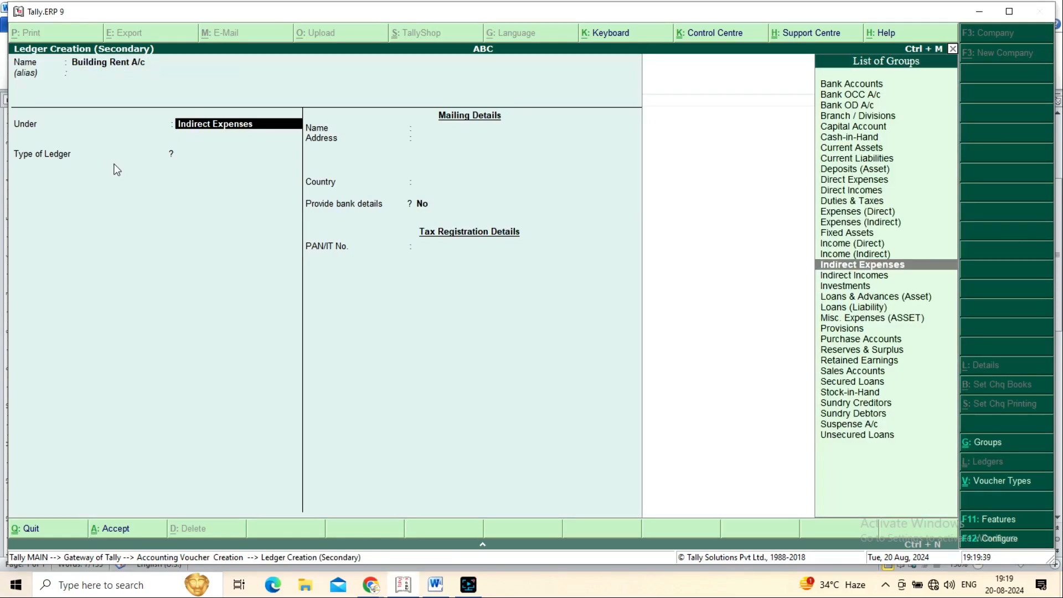
{"action": "key", "text": "ctrl+a"}
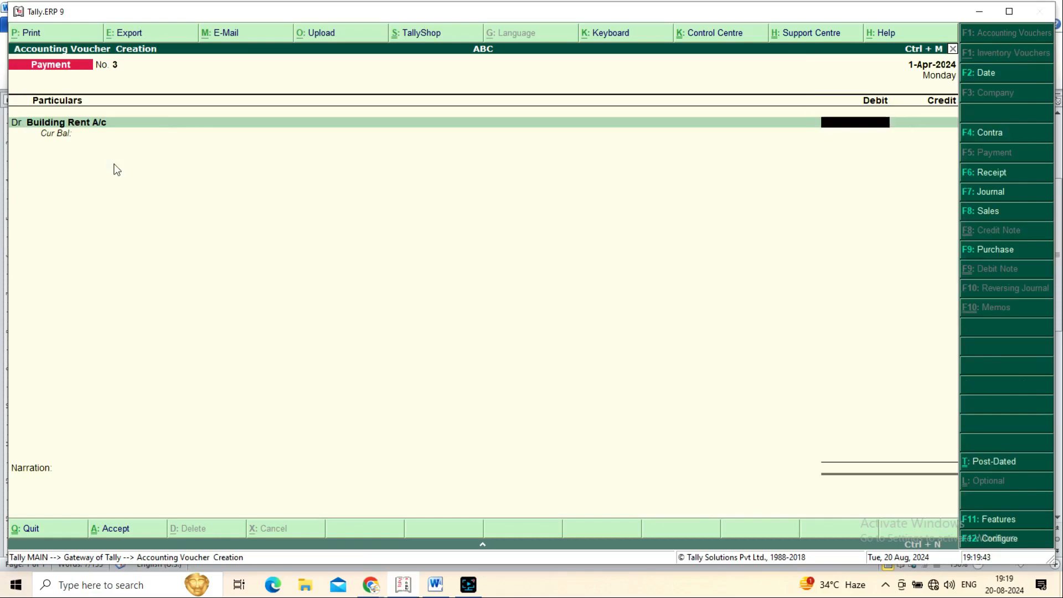
Step: Alter the Building Rent A/c ledger from within the voucher, changing its group to Direct Expenses, and save it
{"action": "key", "text": "BackSpace"}
{"action": "key", "text": "ctrl+Return"}
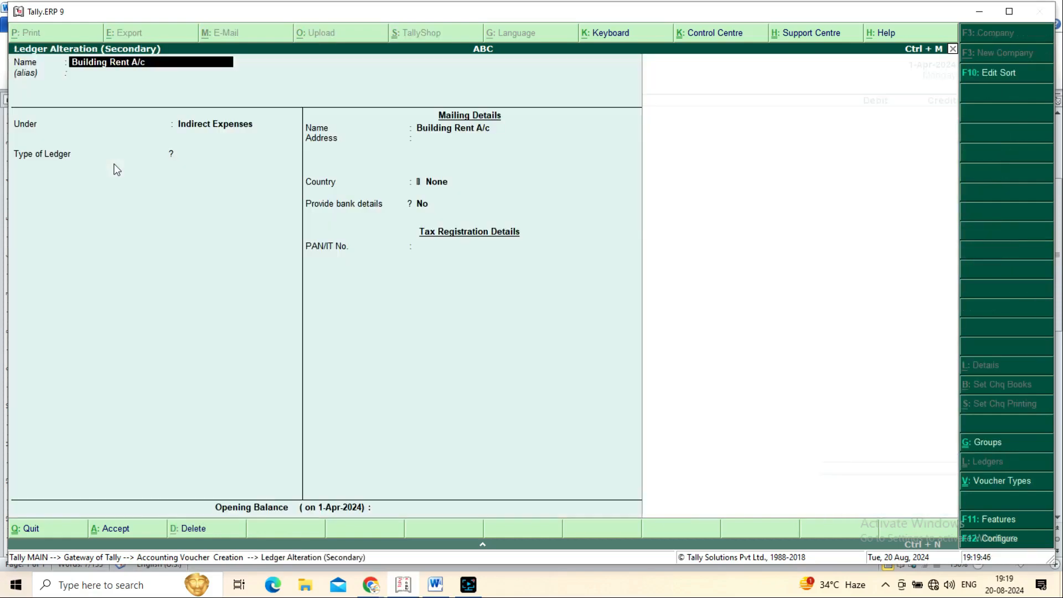
{"action": "key", "text": "Return"}
{"action": "key", "text": "Return"}
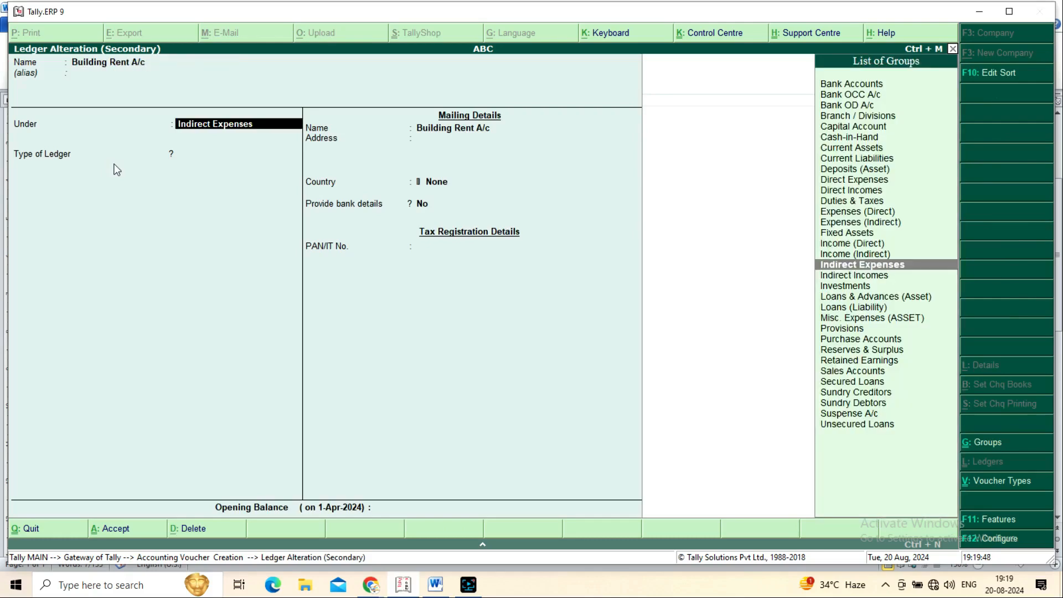
{"action": "type", "text": "Di"}
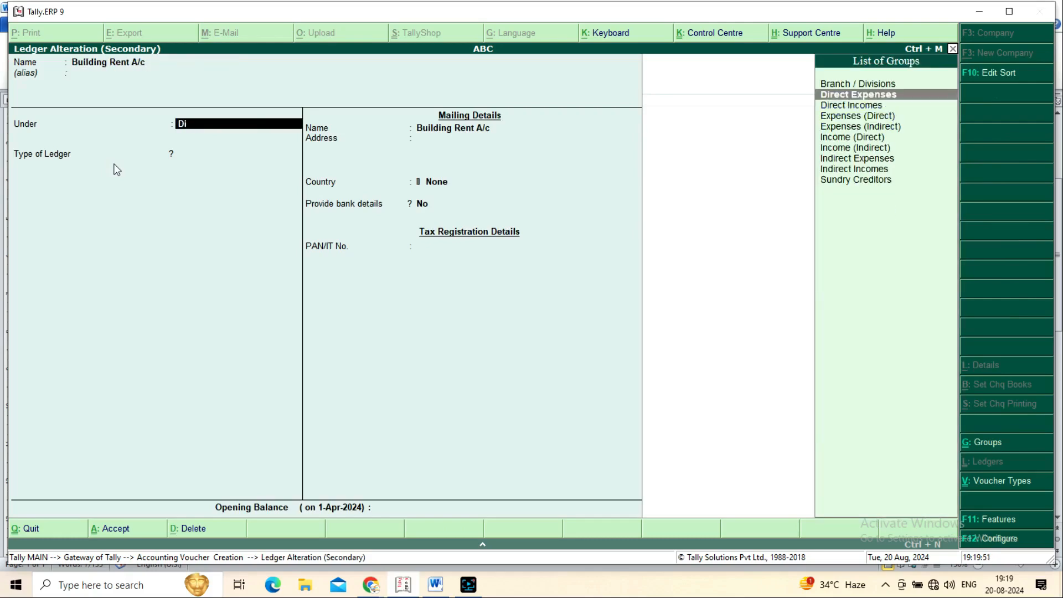
{"action": "key", "text": "Return"}
{"action": "key", "text": "ctrl+a"}
{"action": "key", "text": "Return"}
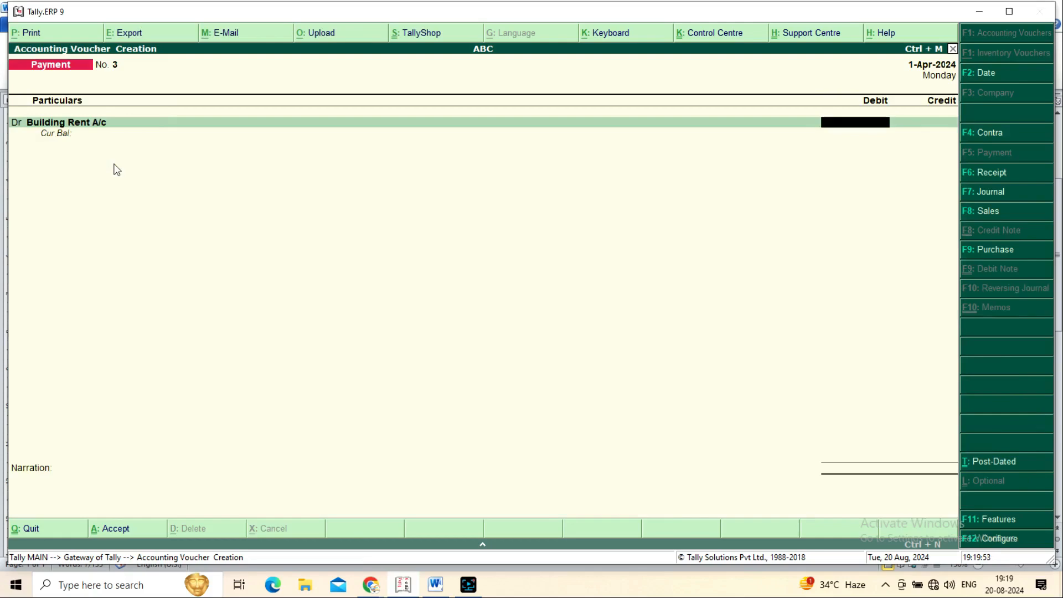
Step: Check the rent entry in Word, debit Building Rent A/c by 25000 against Cash, and save the payment voucher without a narration
{"action": "key", "text": "alt+Tab"}
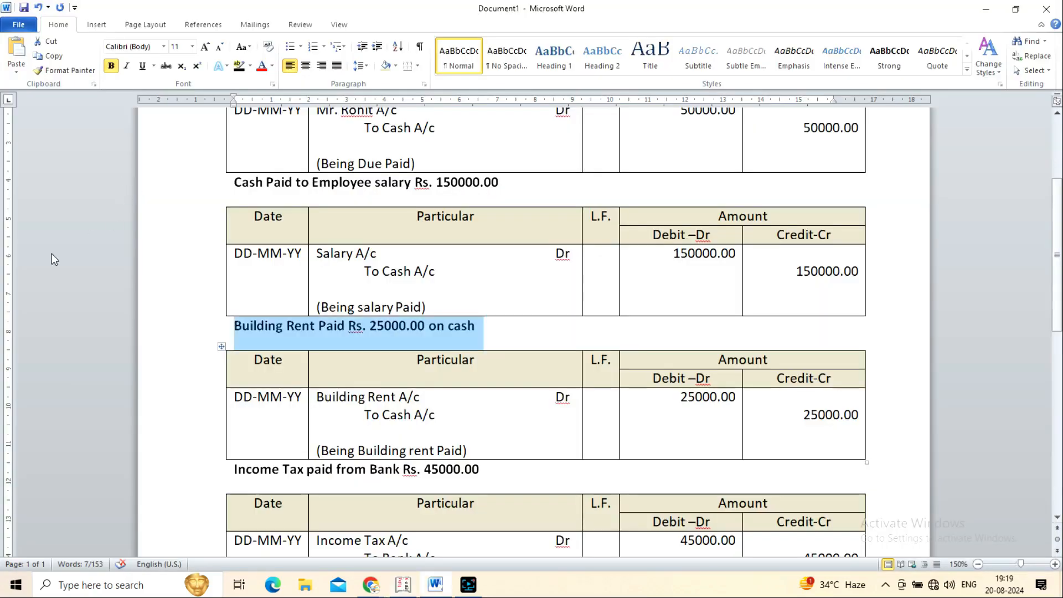
{"action": "key", "text": "alt+Tab"}
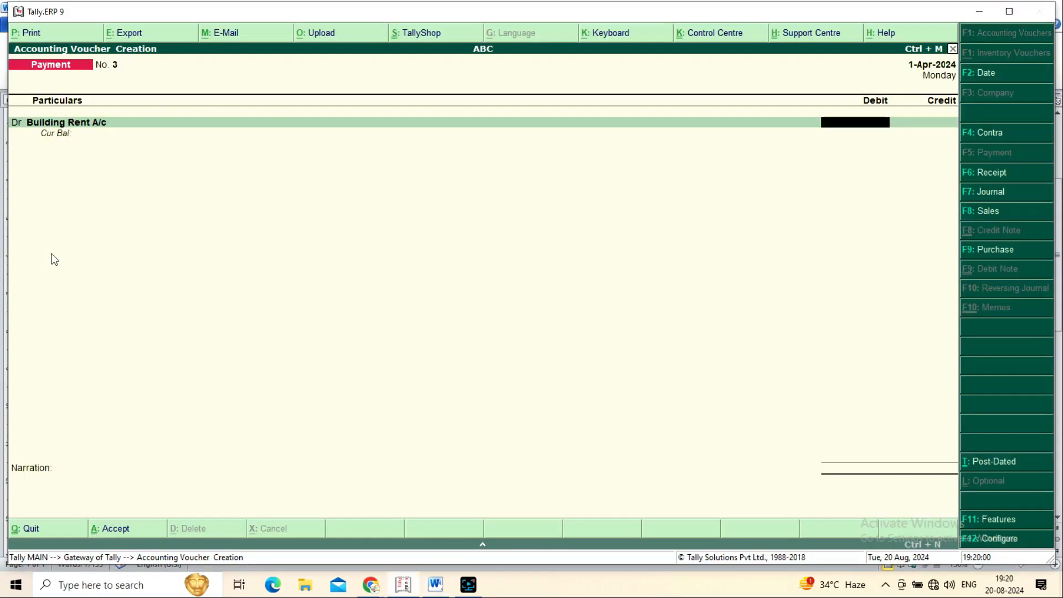
{"action": "type", "text": "25000"}
{"action": "key", "text": "Return"}
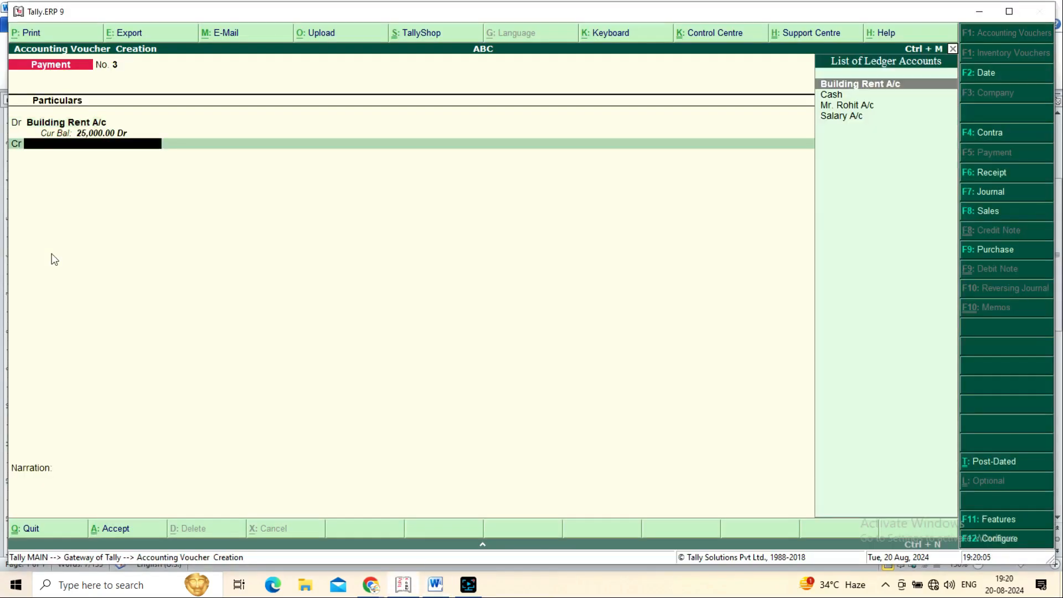
{"action": "key", "text": "Down"}
{"action": "key", "text": "Return"}
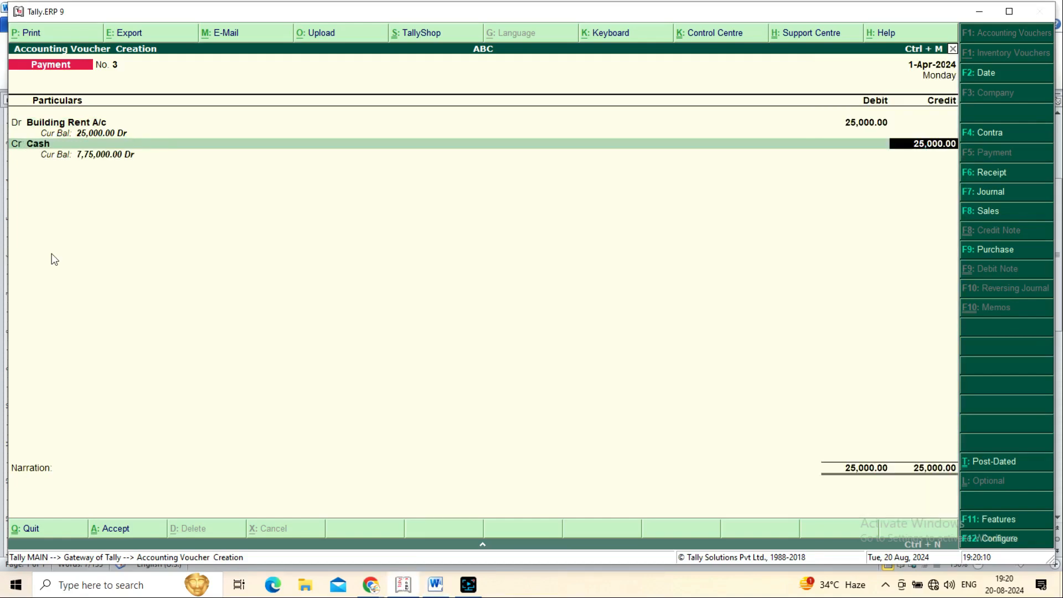
{"action": "key", "text": "Return"}
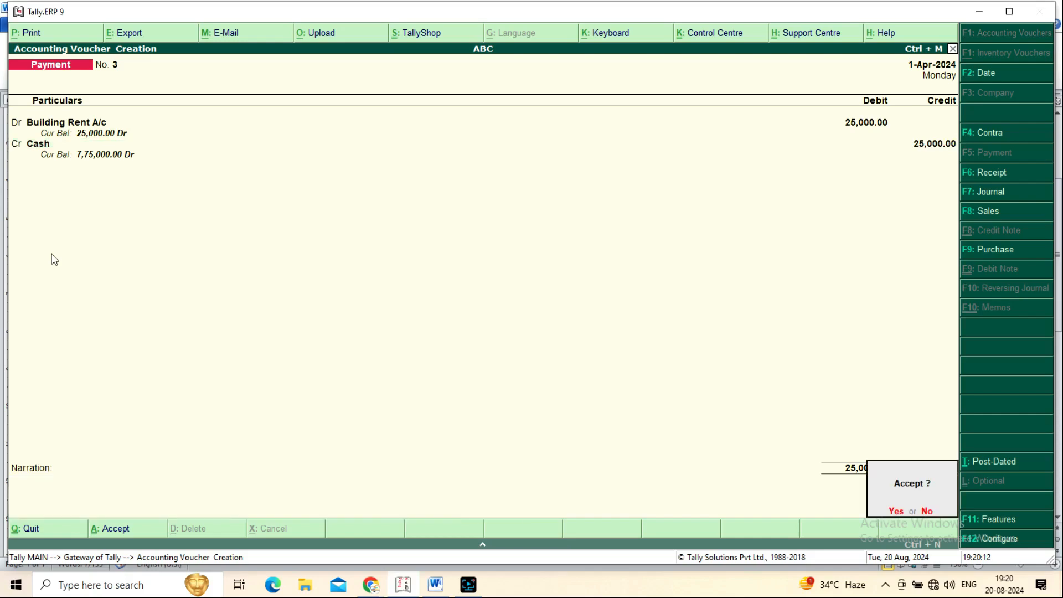
{"action": "key", "text": "Return"}
Step: Switch to the Word document and review the income tax payment entry for its debited account, credited account and amount
{"action": "key", "text": "alt+Tab"}
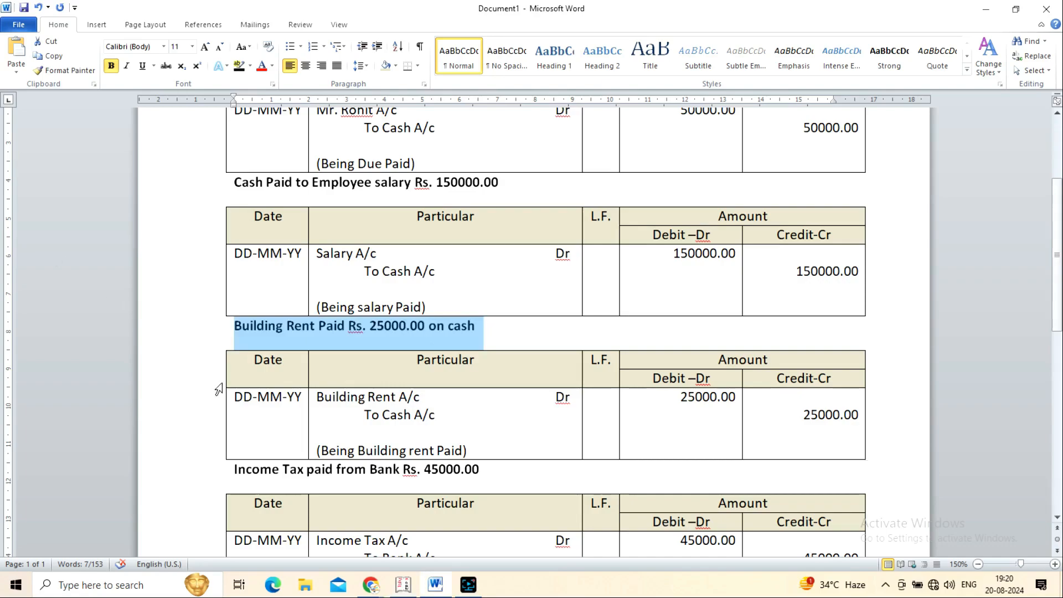
{"action": "scroll", "coordinate": [218, 388], "scroll_direction": "down", "scroll_amount": 8}
{"action": "scroll", "coordinate": [219, 387], "scroll_direction": "up", "scroll_amount": 9}
{"action": "scroll", "coordinate": [219, 387], "scroll_direction": "down", "scroll_amount": 3}
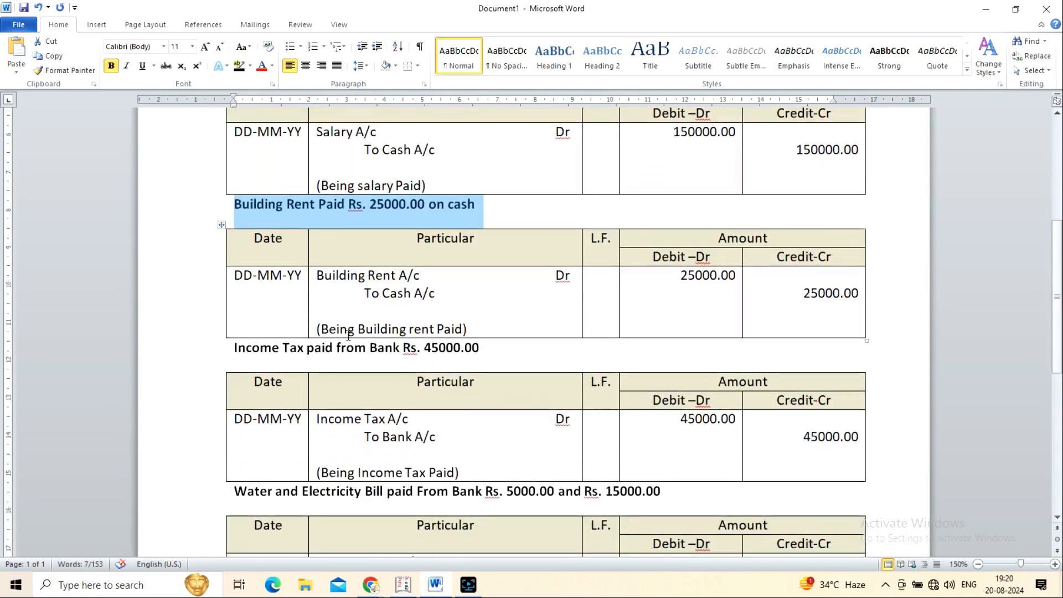
{"action": "left_click", "coordinate": [217, 359]}
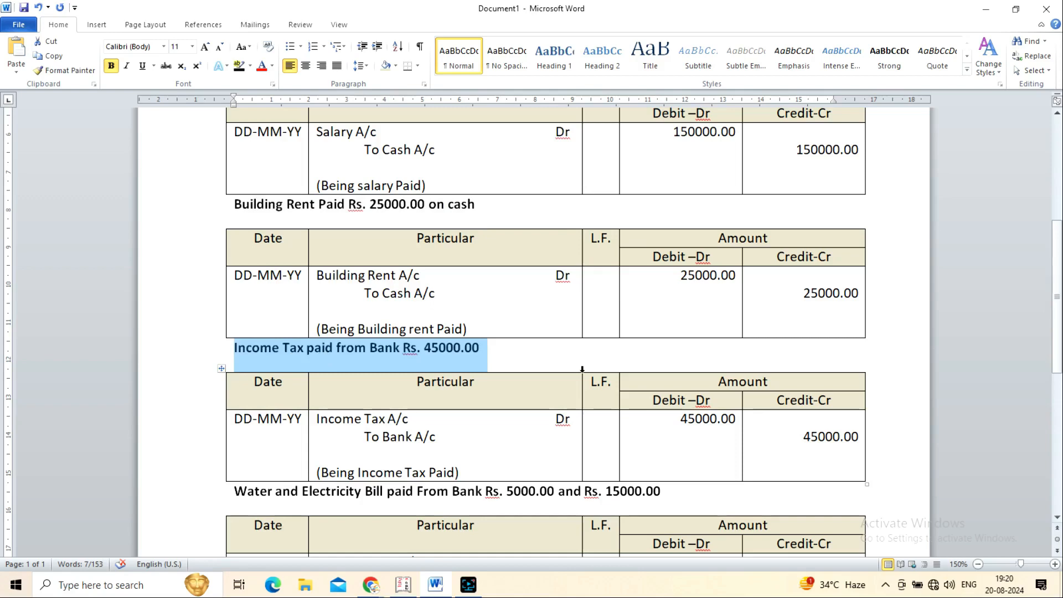
{"action": "left_click", "coordinate": [312, 419]}
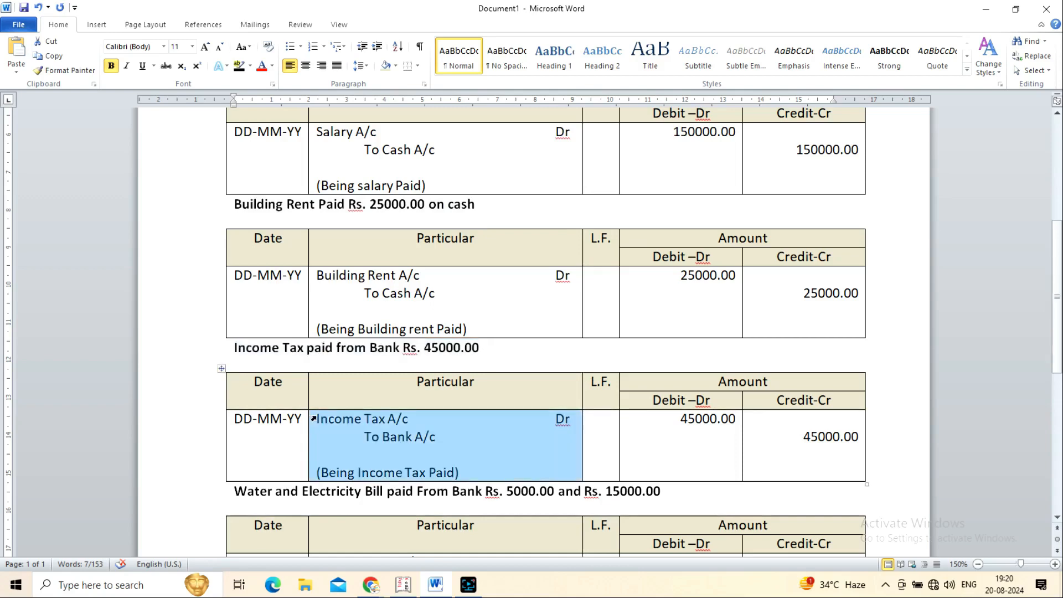
{"action": "left_click", "coordinate": [389, 438]}
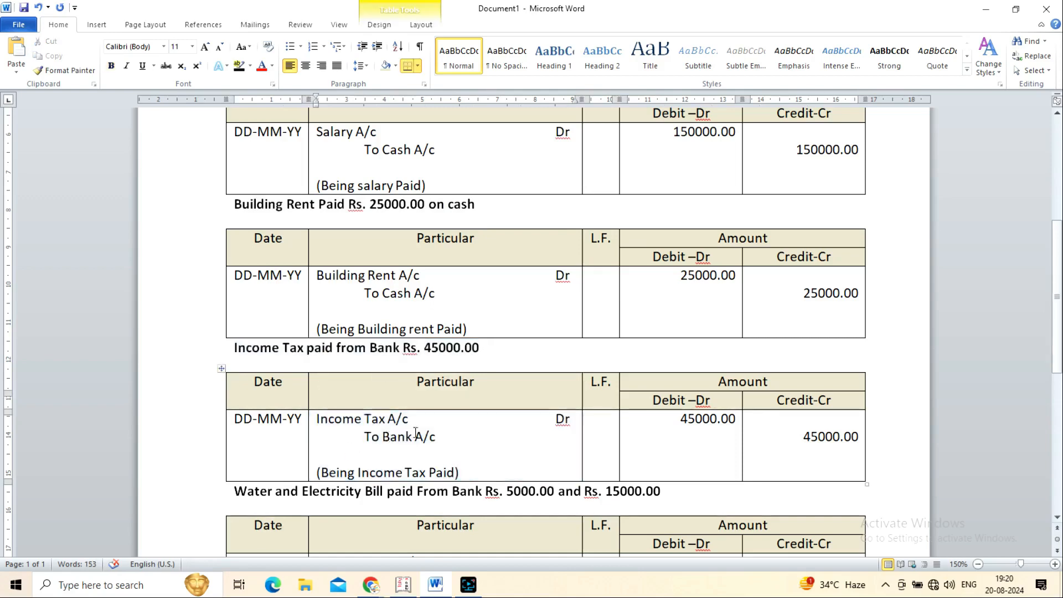
Step: Switch to Tally.ERP 9 and create the ledger "Income Tax A/c" under Duties & Taxes from within the payment voucher, then save it
{"action": "key", "text": "alt+Tab"}
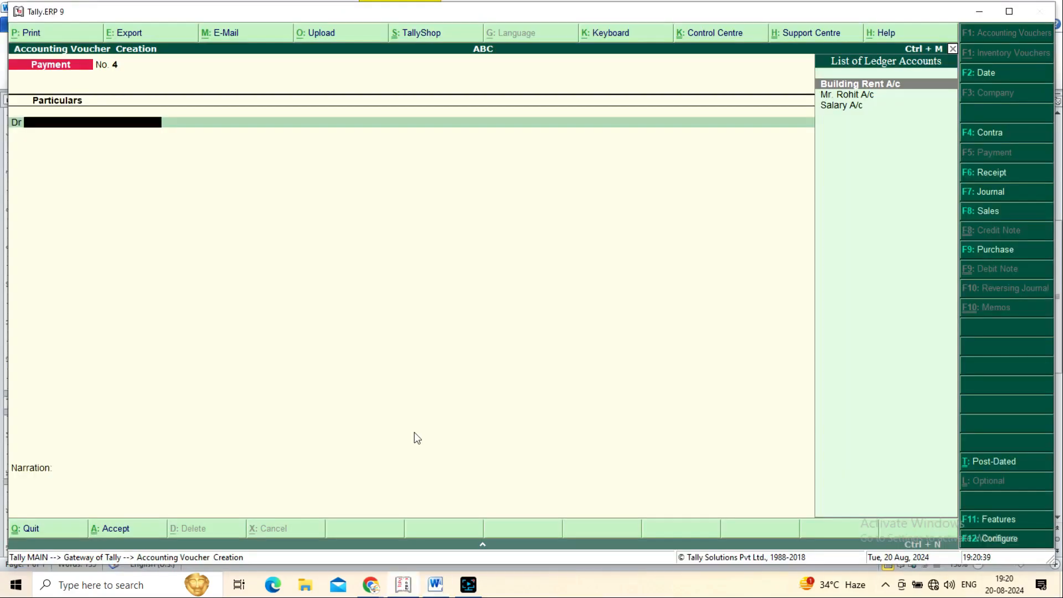
{"action": "key", "text": "alt+c"}
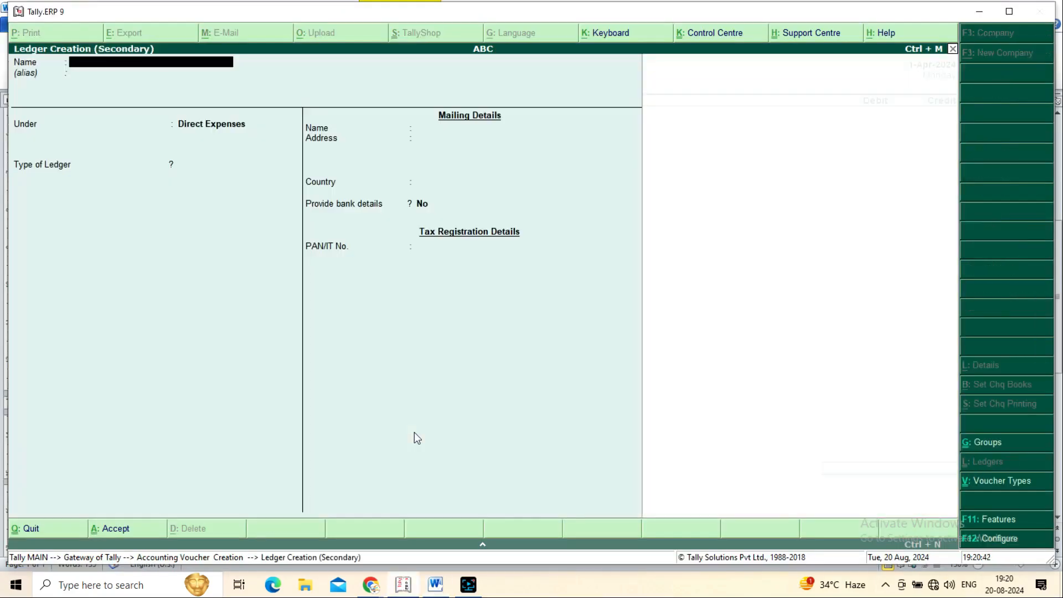
{"action": "type", "text": "Income Tax A/c"}
{"action": "key", "text": "Return"}
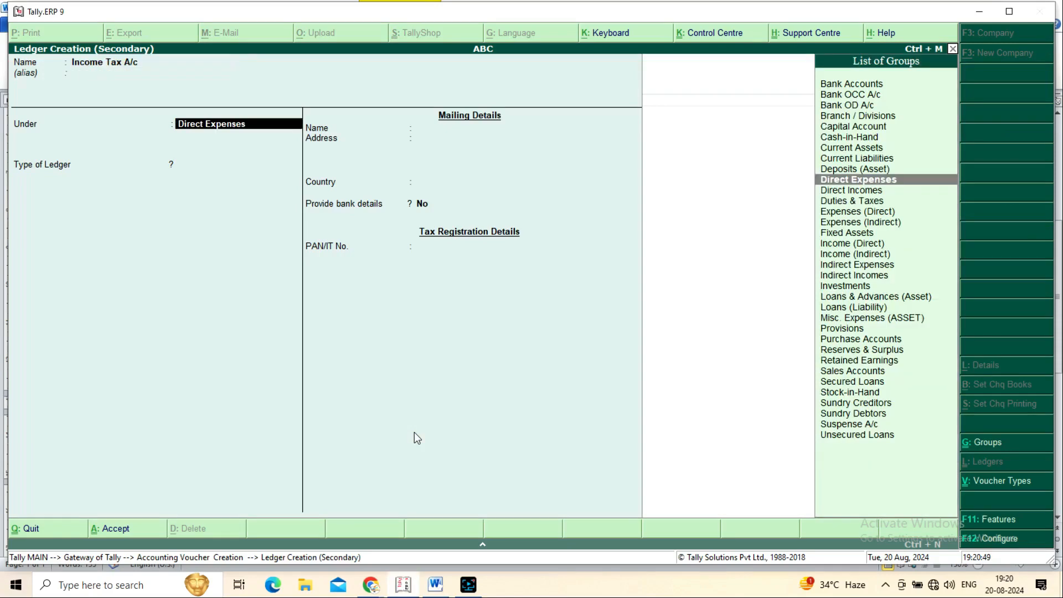
{"action": "type", "text": "du"}
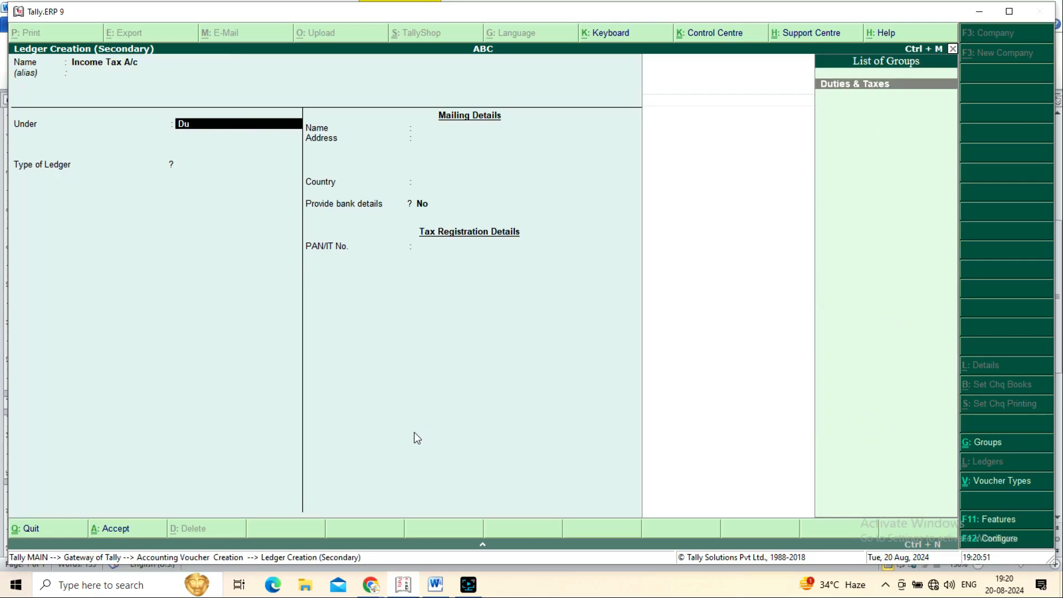
{"action": "key", "text": "Return"}
{"action": "key", "text": "Return"}
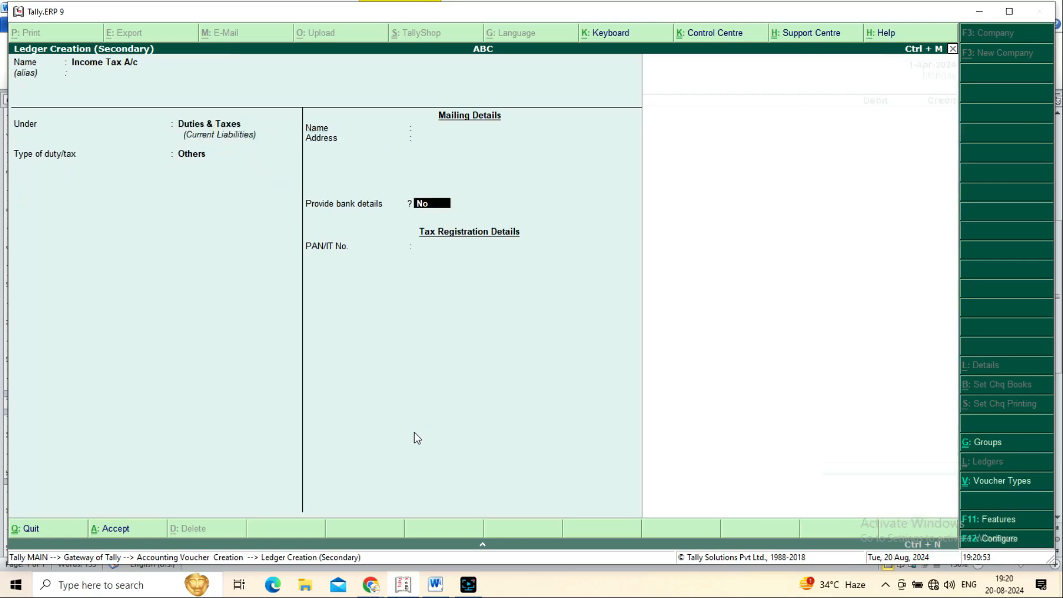
{"action": "key", "text": "Return"}
{"action": "key", "text": "Return"}
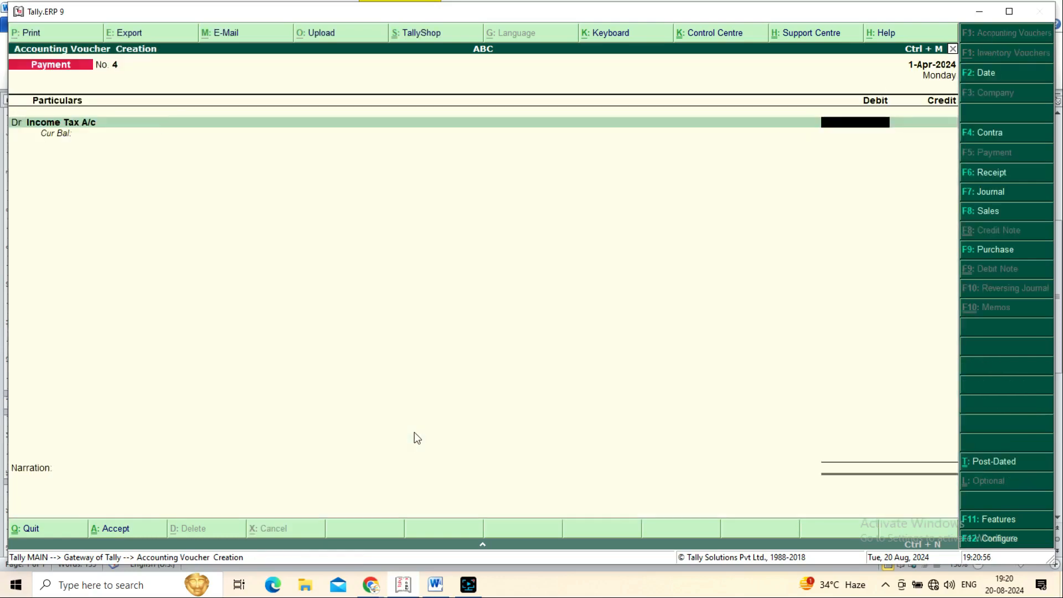
Step: Debit Income Tax A/c by 45000 and create the ledger "Bank A/c" under Bank Accounts for the credit line, leaving its bank details blank
{"action": "type", "text": "45000"}
{"action": "key", "text": "Return"}
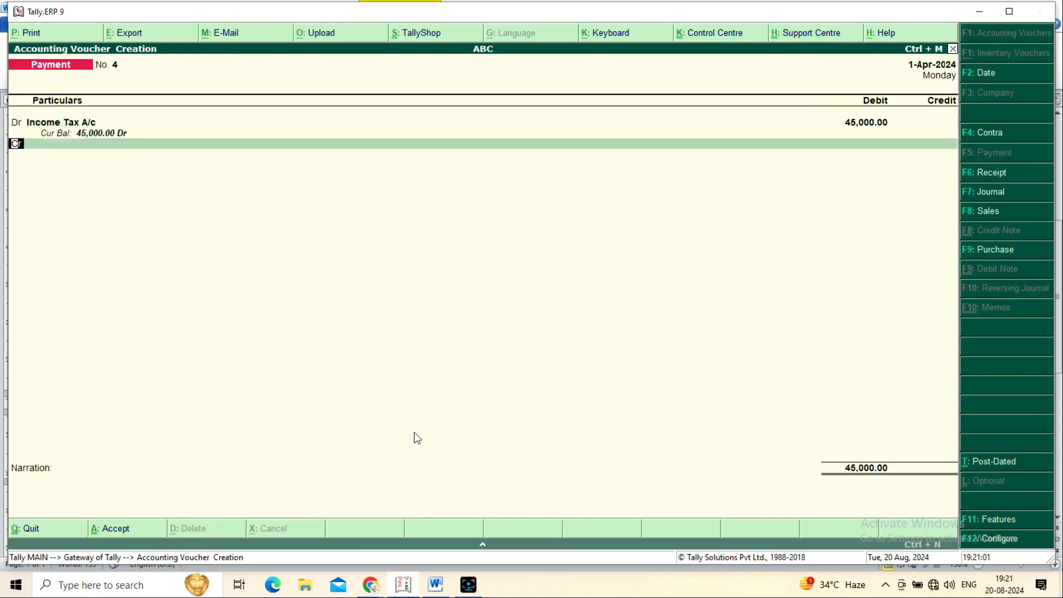
{"action": "key", "text": "Return"}
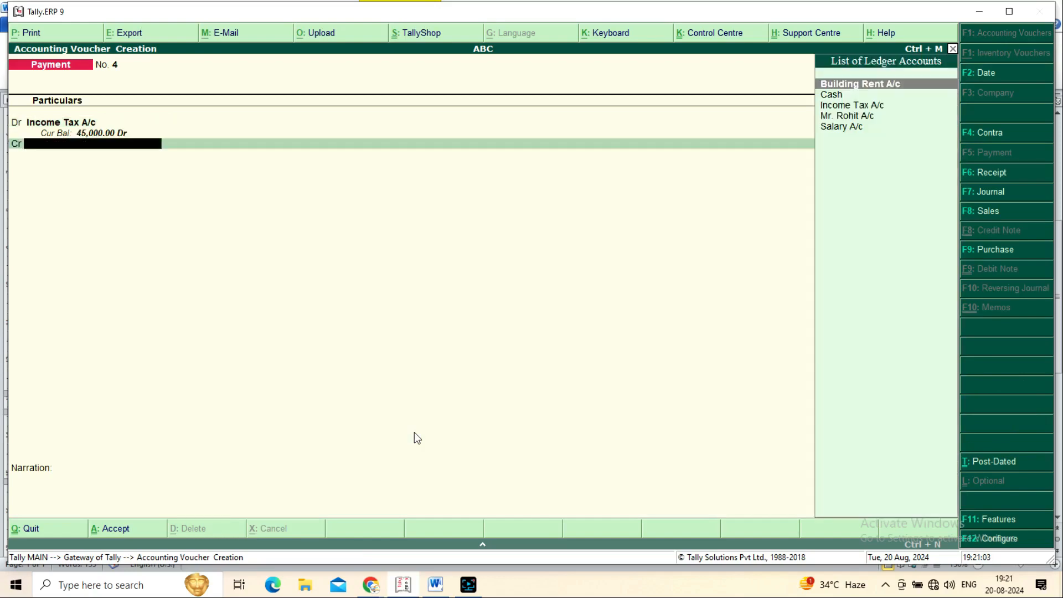
{"action": "key", "text": "alt+c"}
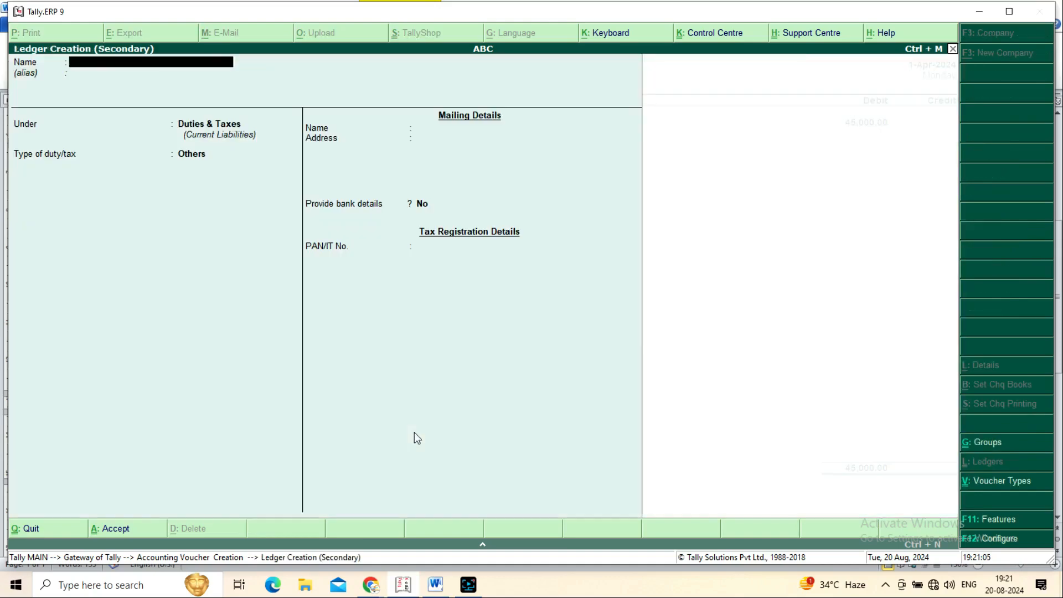
{"action": "type", "text": "Bank A/c"}
{"action": "key", "text": "Return"}
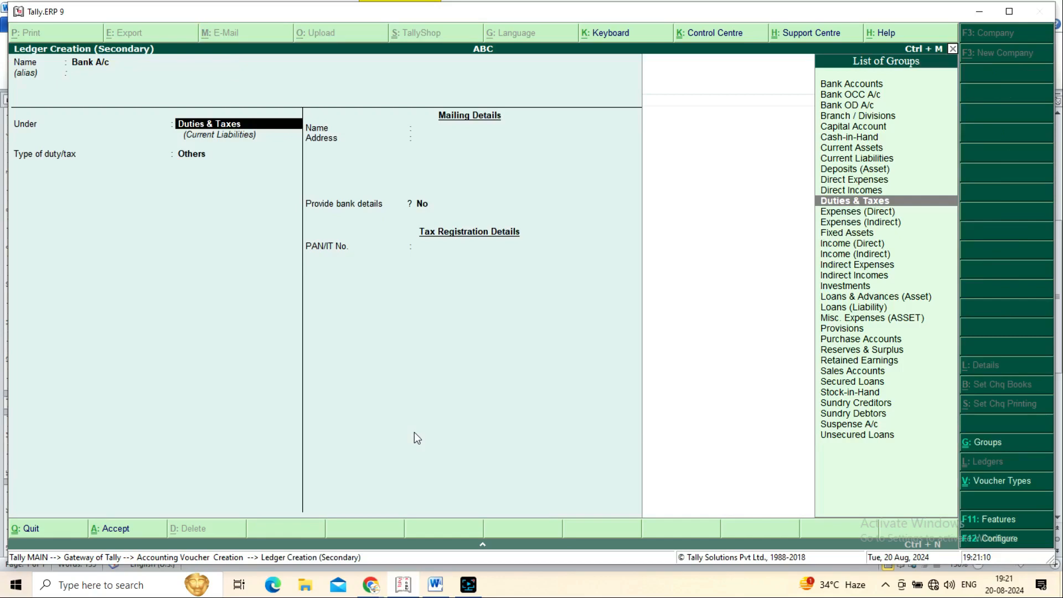
{"action": "type", "text": "Bank"}
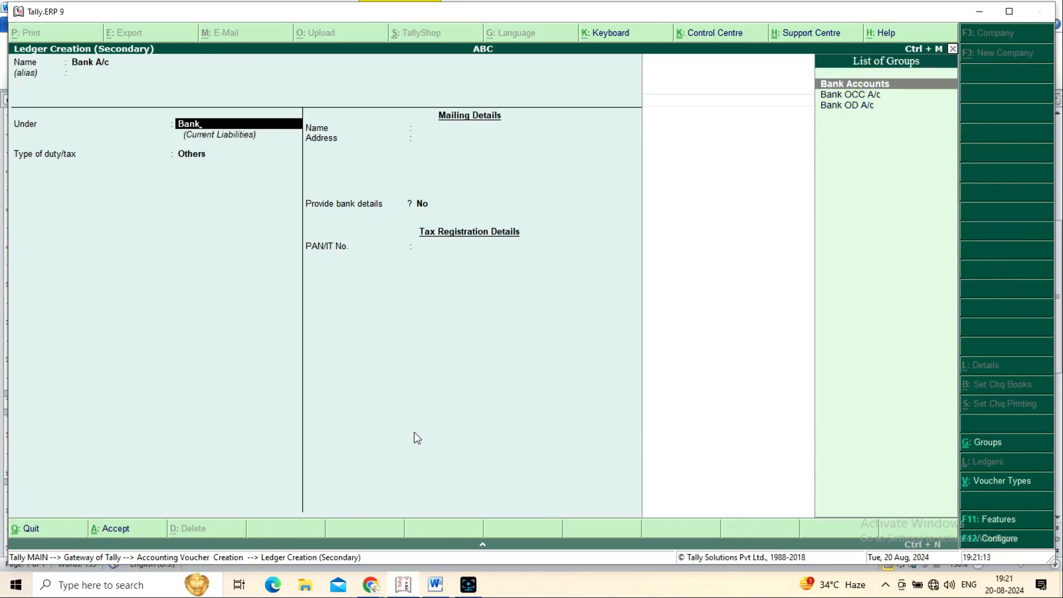
{"action": "key", "text": "Return"}
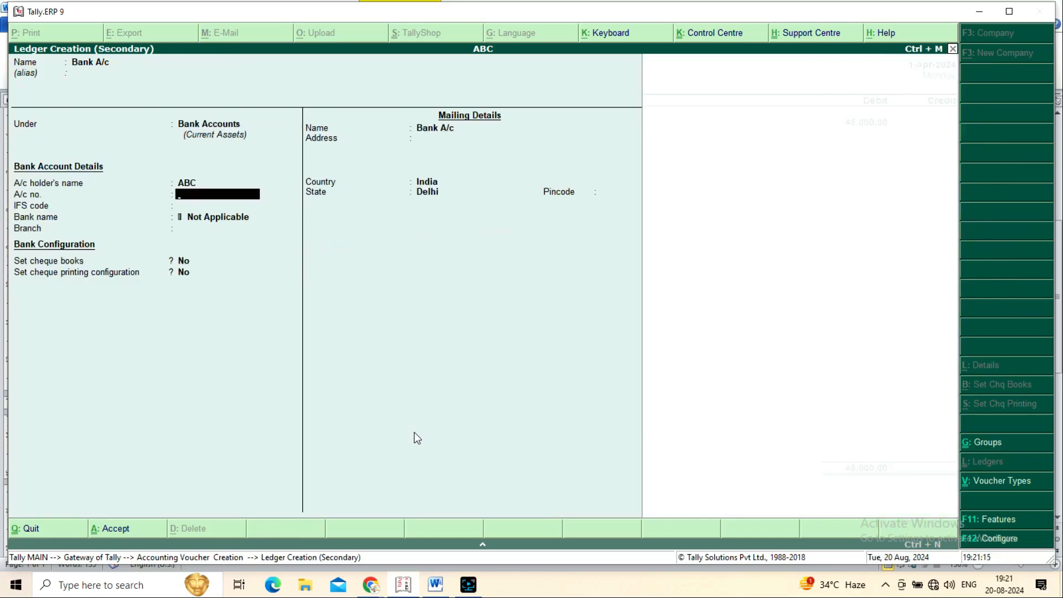
{"action": "key", "text": "Return"}
{"action": "key", "text": "Return"}
{"action": "key", "text": "Return"}
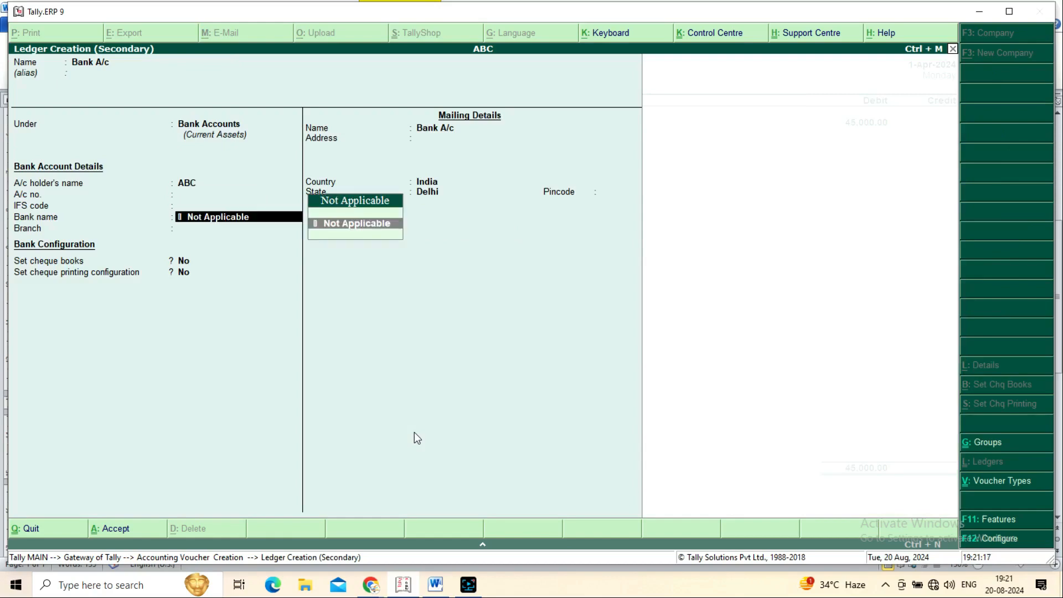
{"action": "key", "text": "ctrl+a"}
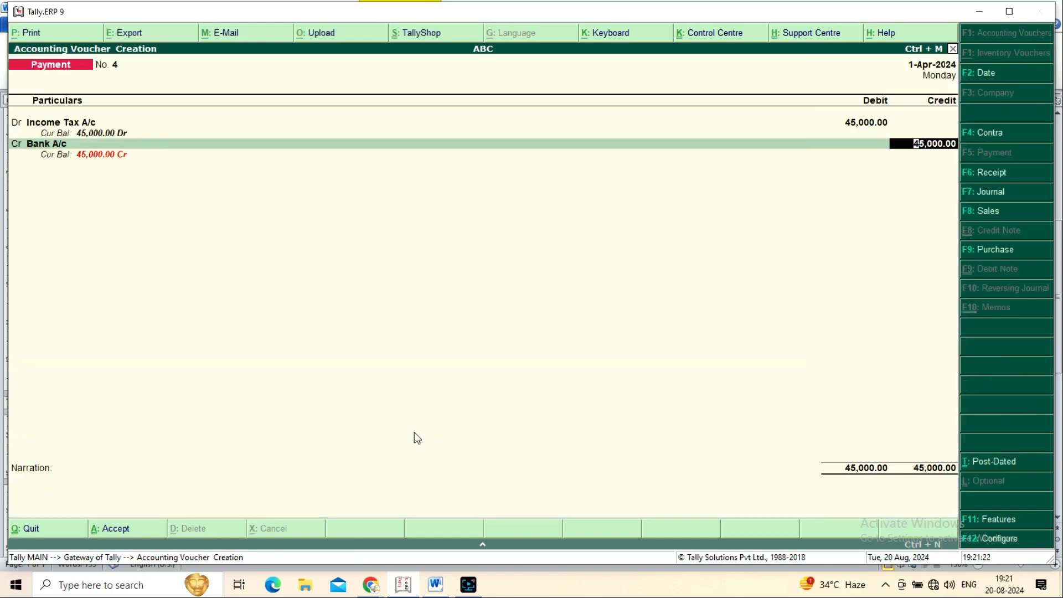
Step: Credit Bank A/c by 45000 with the default bank allocation and save the income tax payment voucher without a narration
{"action": "key", "text": "Return"}
{"action": "key", "text": "Return"}
{"action": "key", "text": "Return"}
{"action": "key", "text": "Return"}
{"action": "key", "text": "Return"}
{"action": "key", "text": "Return"}
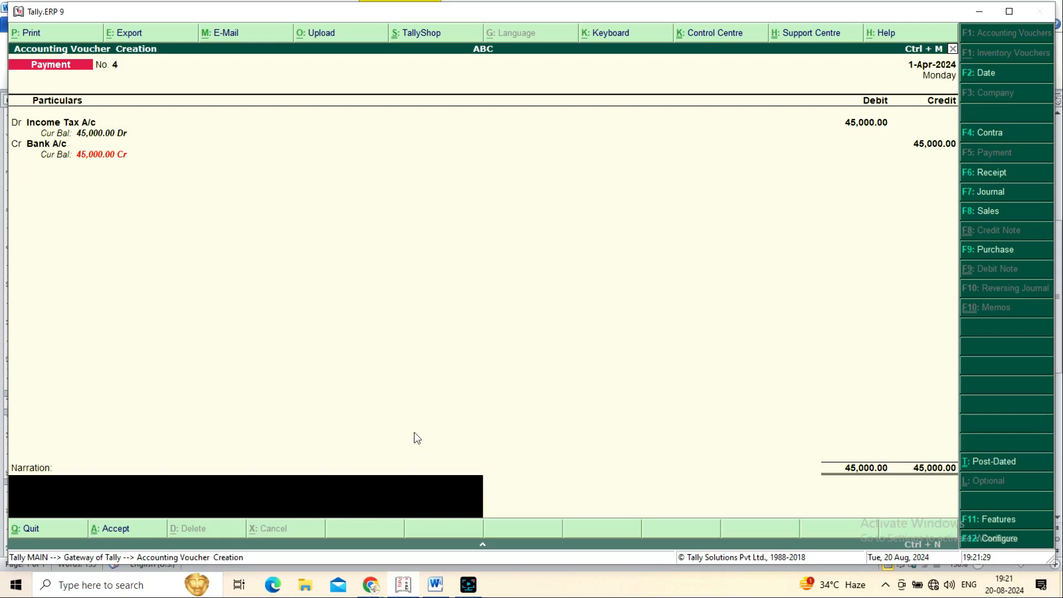
{"action": "key", "text": "Return"}
{"action": "key", "text": "y"}
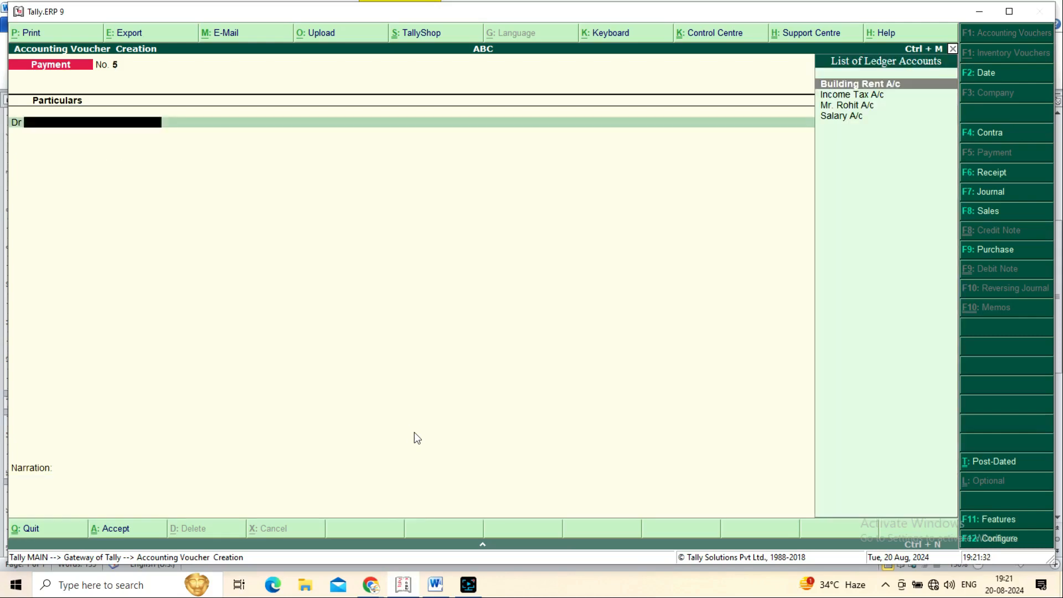
Step: Switch to the Word document and review the water and electricity bill entry for its debited accounts, credited account and amounts
{"action": "key", "text": "alt+Tab"}
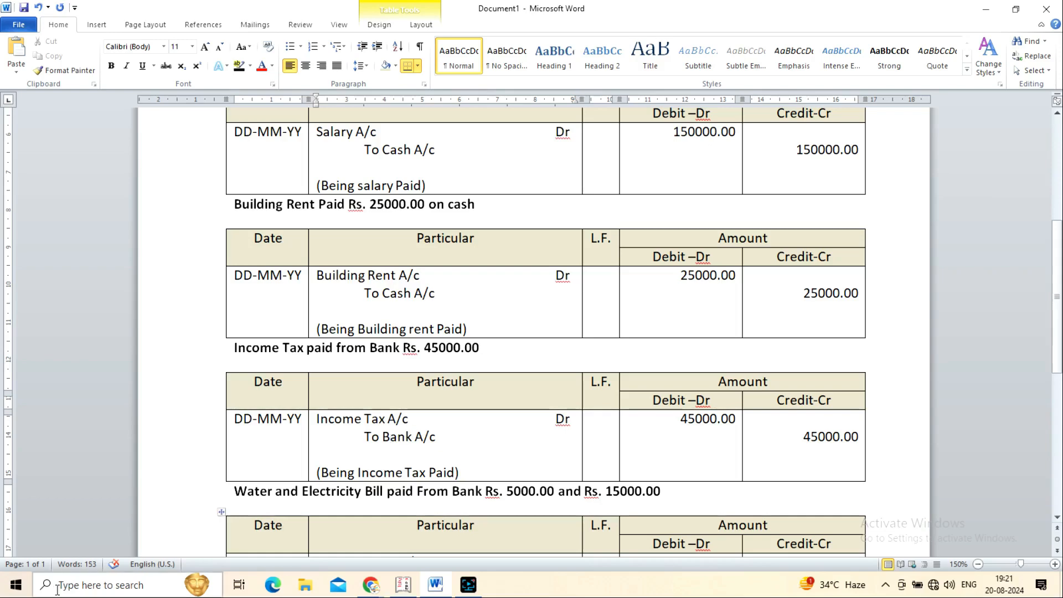
{"action": "left_click", "coordinate": [248, 491]}
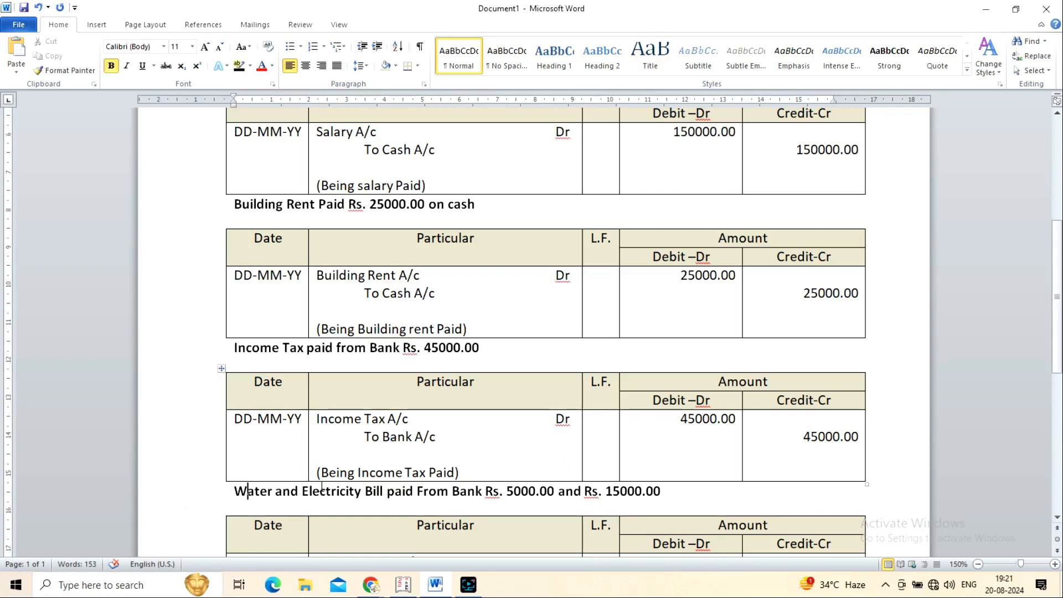
{"action": "triple_click", "coordinate": [335, 491]}
{"action": "left_click", "coordinate": [450, 495]}
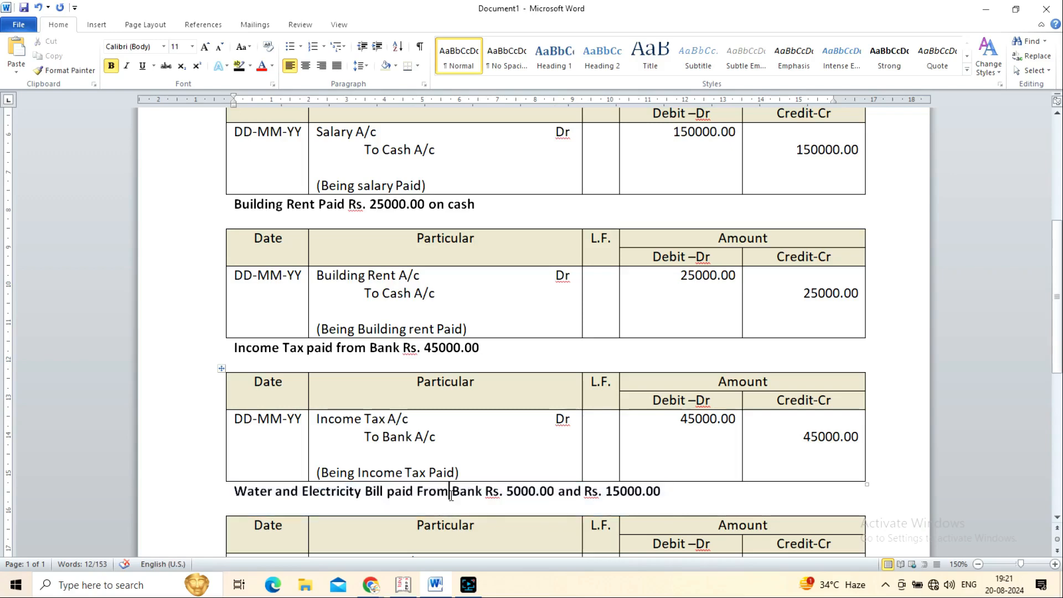
{"action": "scroll", "coordinate": [451, 495], "scroll_direction": "down", "scroll_amount": 5}
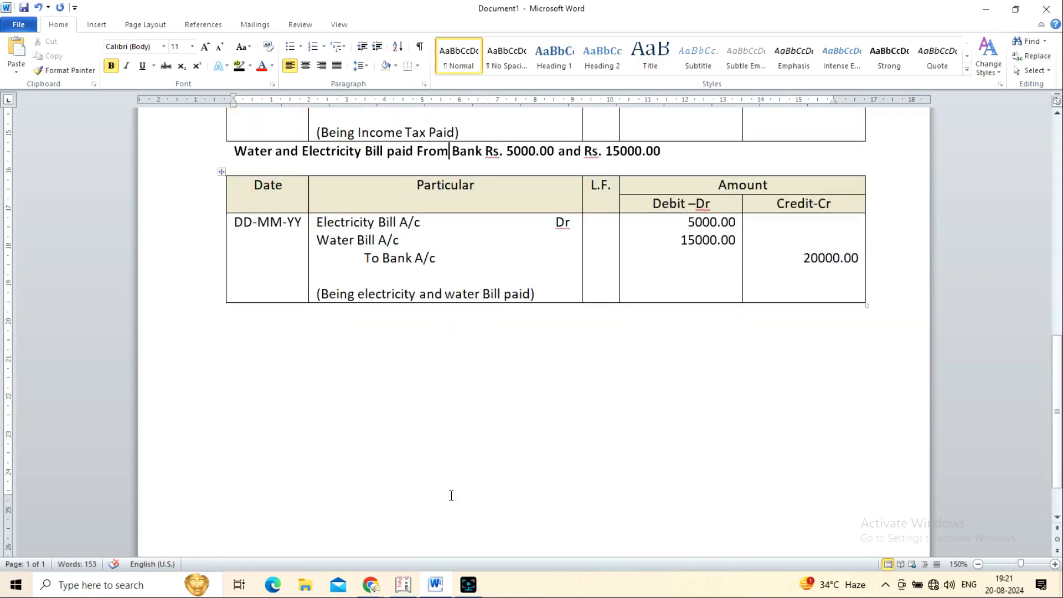
Step: Switch to Tally.ERP 9 and create the ledger "Water Bill A/c" under Direct Expenses from within the new payment voucher, then save it
{"action": "key", "text": "alt+Tab"}
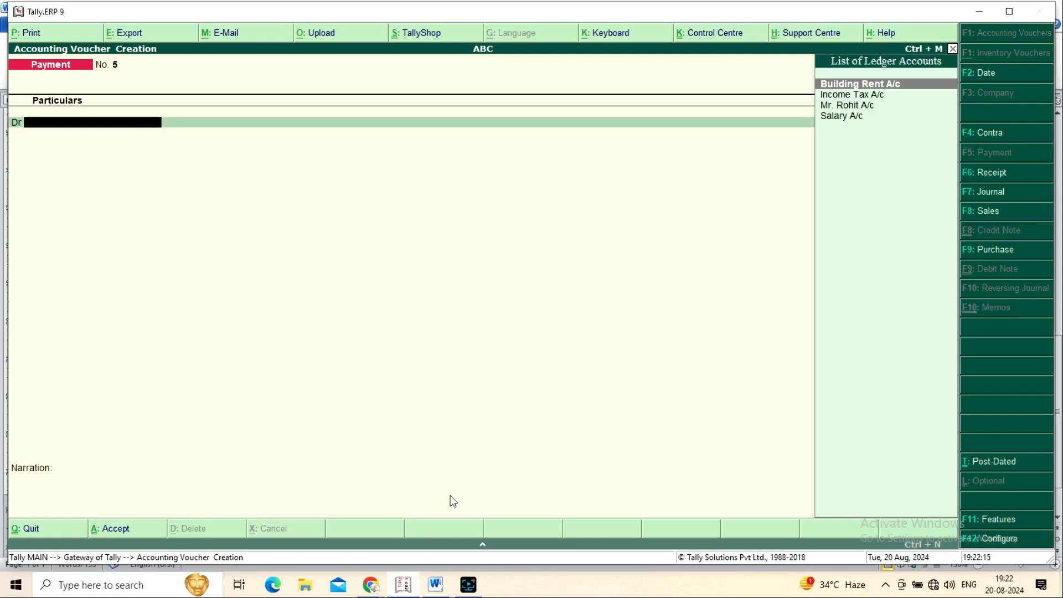
{"action": "key", "text": "alt+c"}
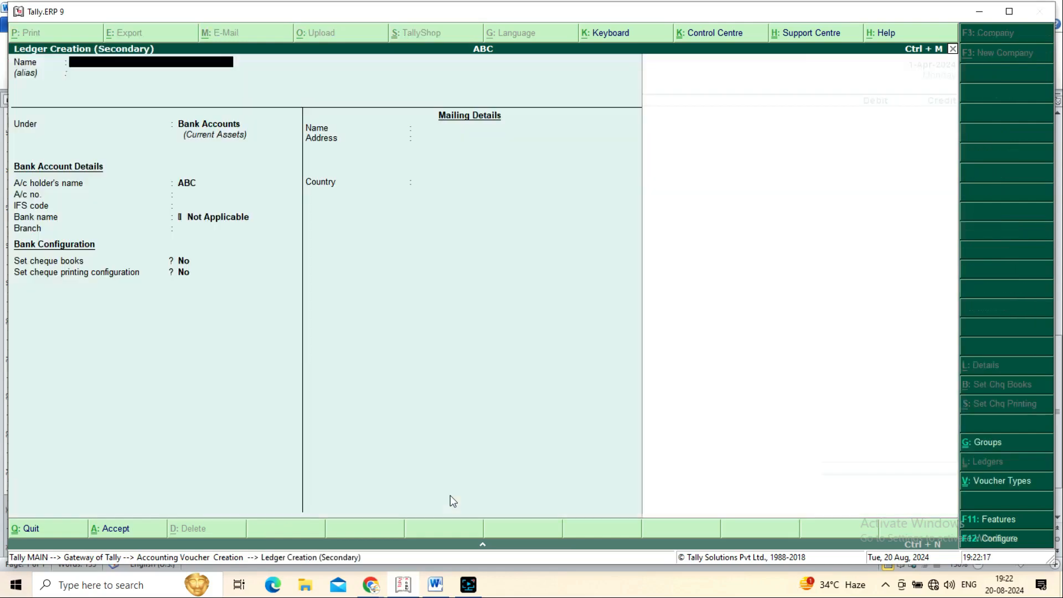
{"action": "type", "text": "Water Bill A/c"}
{"action": "key", "text": "Return"}
{"action": "key", "text": "Return"}
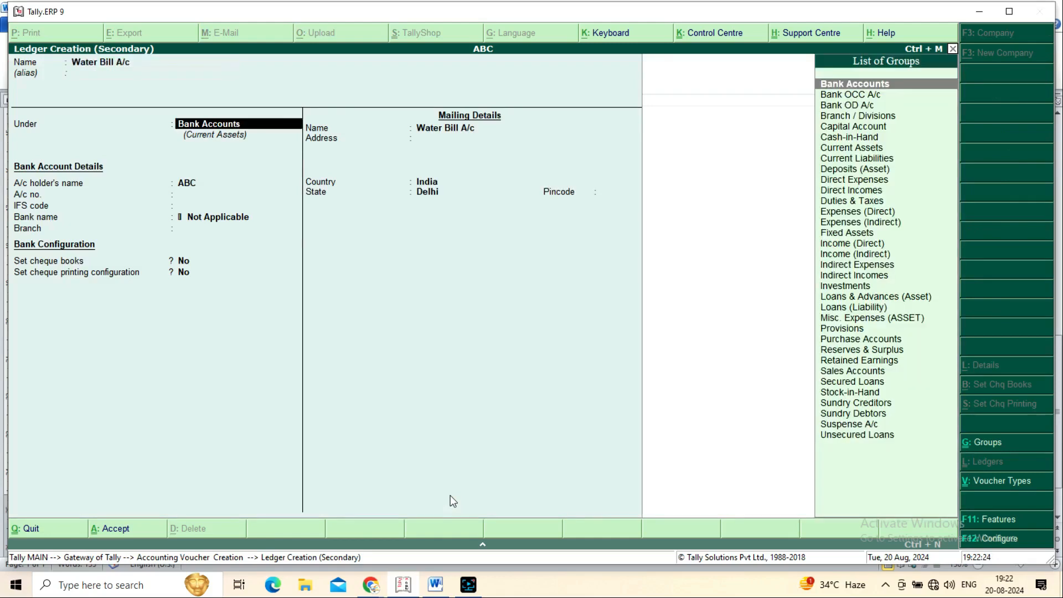
{"action": "type", "text": "Su"}
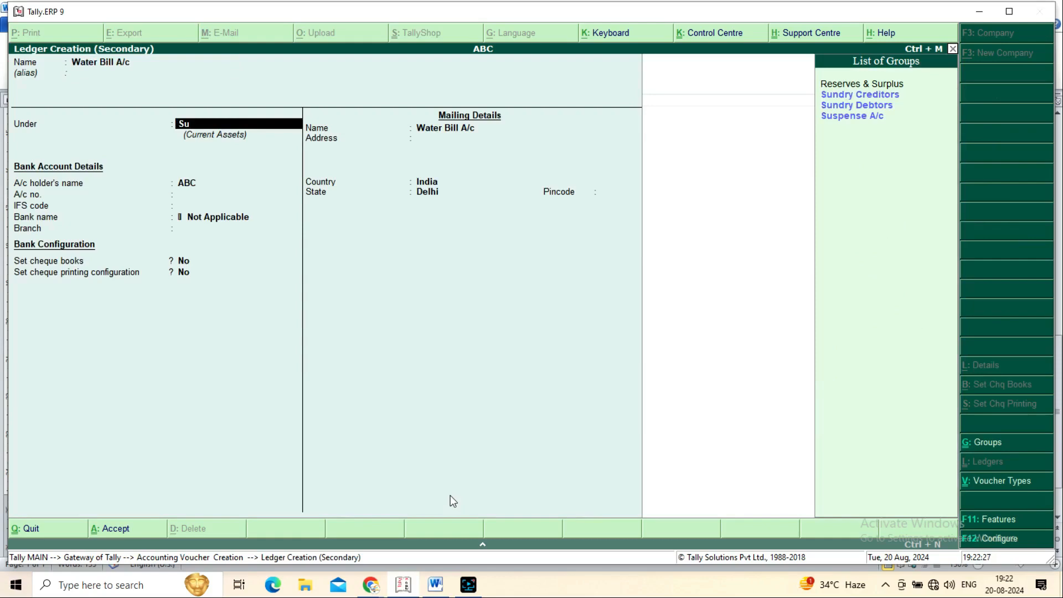
{"action": "key", "text": "BackSpace"}
{"action": "key", "text": "BackSpace"}
{"action": "type", "text": "Di"}
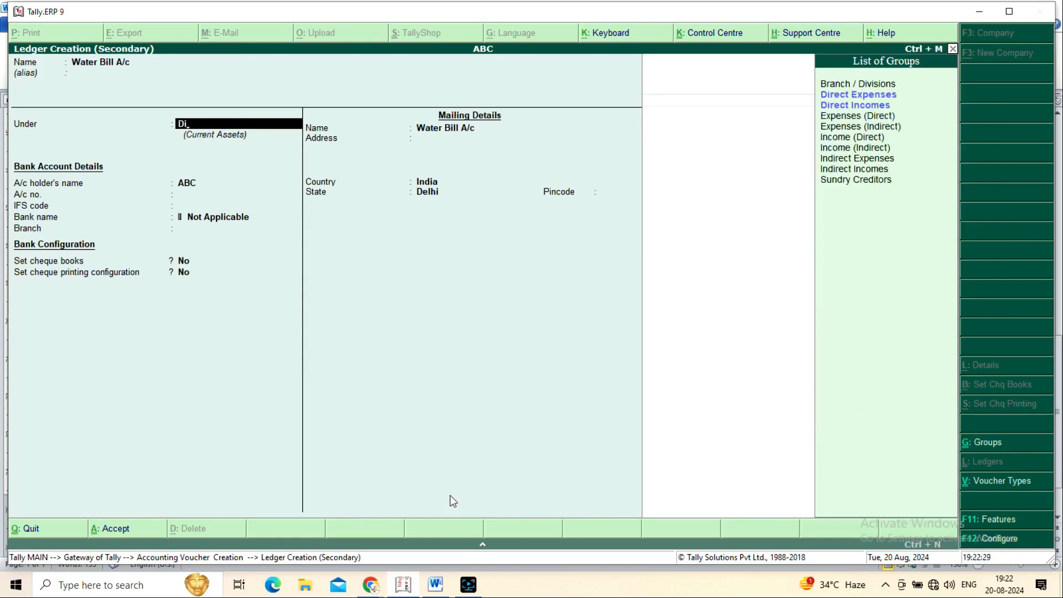
{"action": "key", "text": "Return"}
{"action": "key", "text": "ctrl+a"}
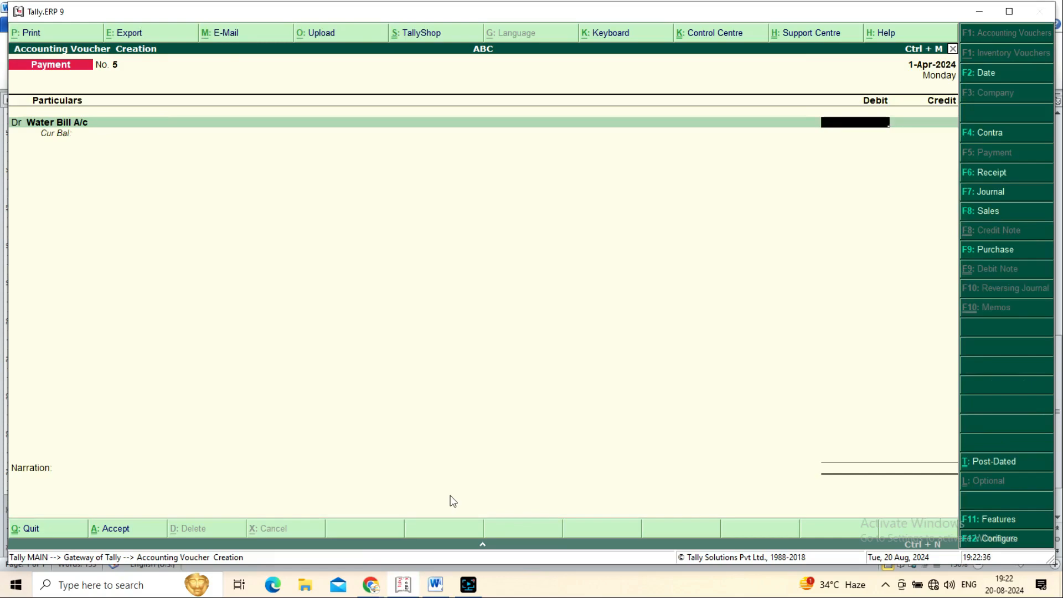
Step: Debit Water Bill A/c by 5000 and make the voucher's second line another debit entry
{"action": "type", "text": "5000"}
{"action": "key", "text": "Return"}
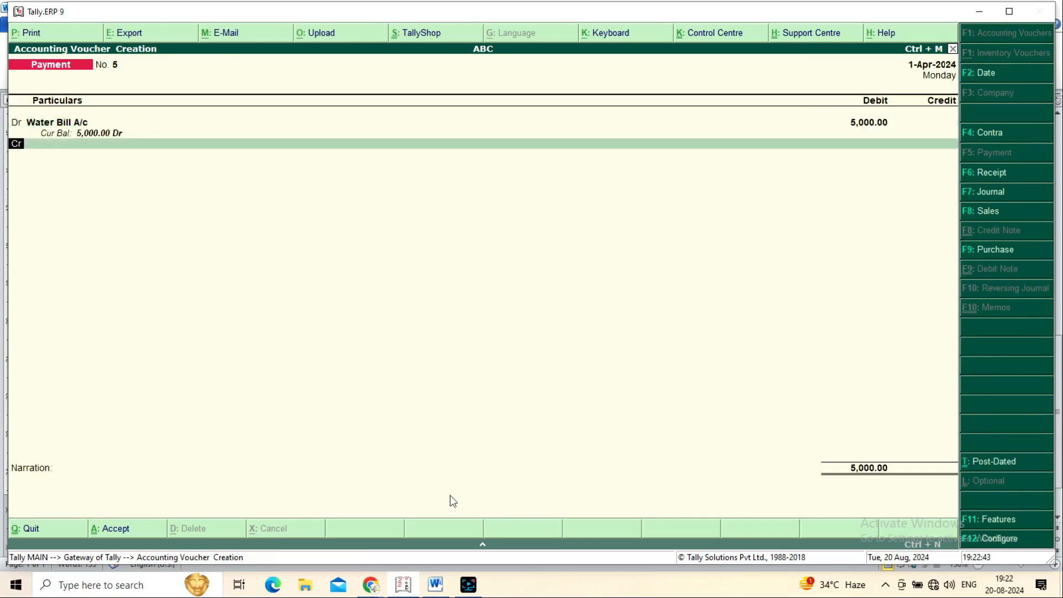
{"action": "key", "text": "d"}
{"action": "key", "text": "Return"}
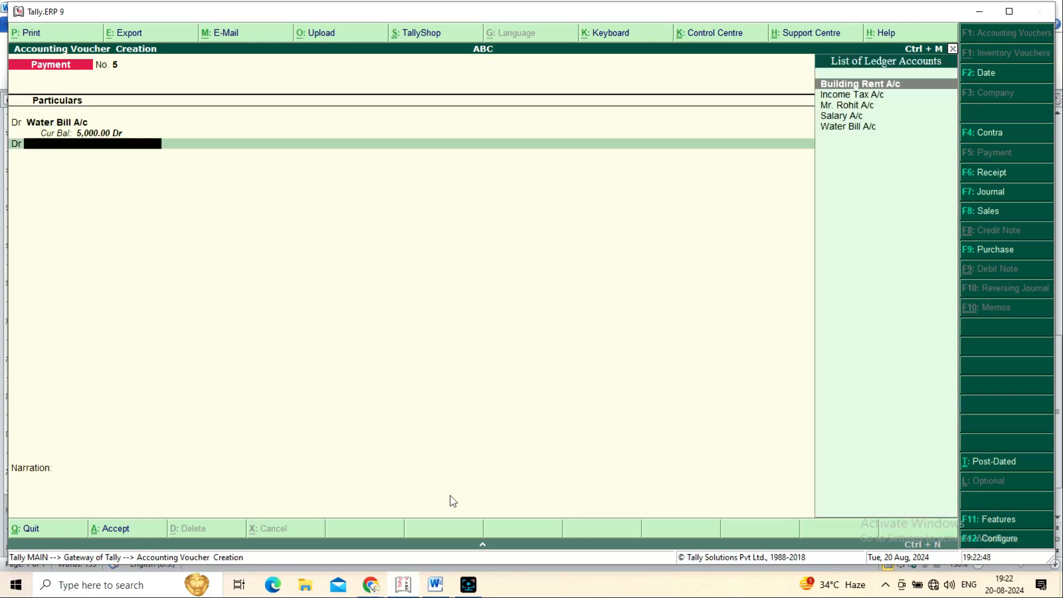
Step: Create the ledger "Electricity Bill A/c" under Direct Expenses for the second debit line and save it
{"action": "key", "text": "alt+c"}
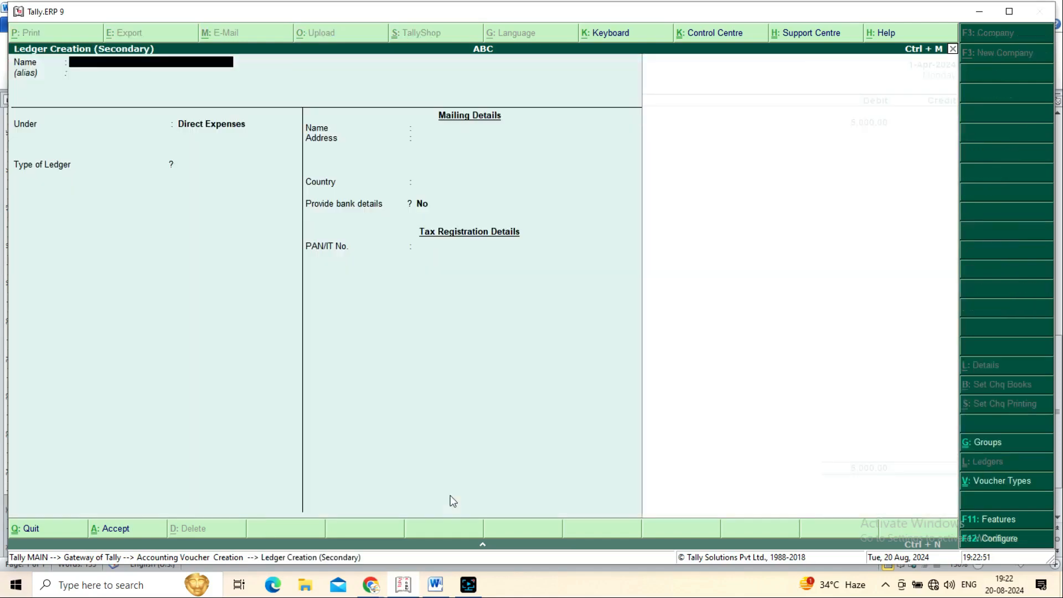
{"action": "type", "text": "Electricity Bill A/c"}
{"action": "key", "text": "Return"}
{"action": "key", "text": "Return"}
{"action": "key", "text": "ctrl+a"}
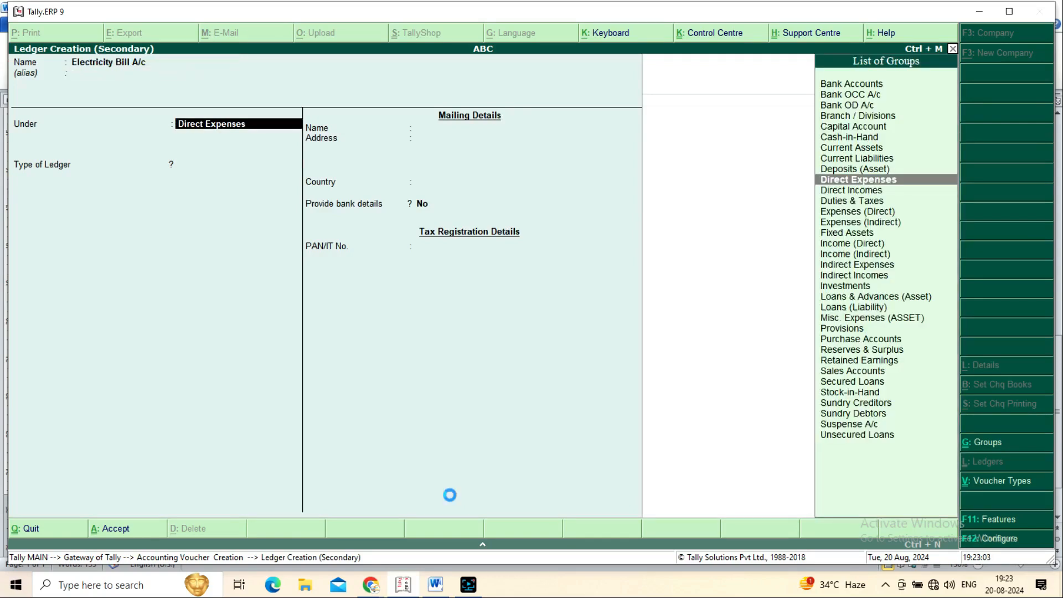
Step: Debit Electricity Bill A/c by 15000 and choose Bank A/c as the credited account for the 20,000 total
{"action": "type", "text": "15000"}
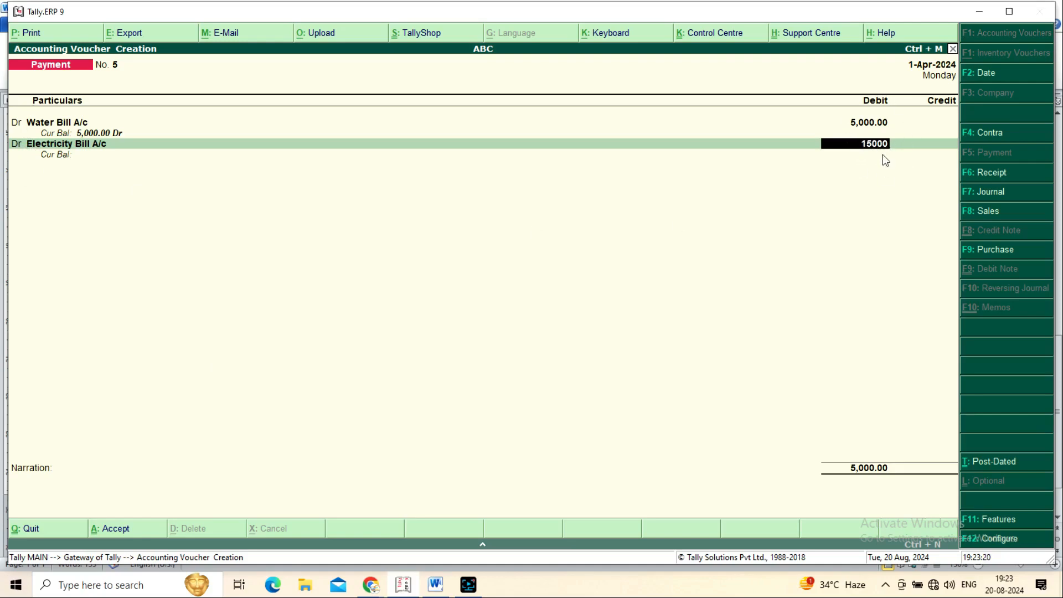
{"action": "key", "text": "Return"}
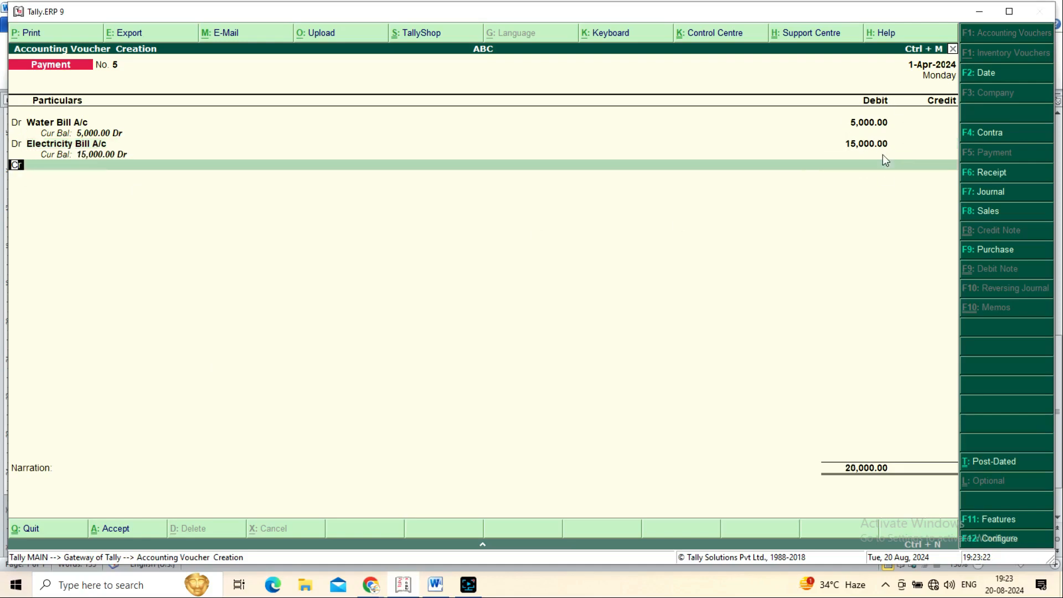
{"action": "key", "text": "Return"}
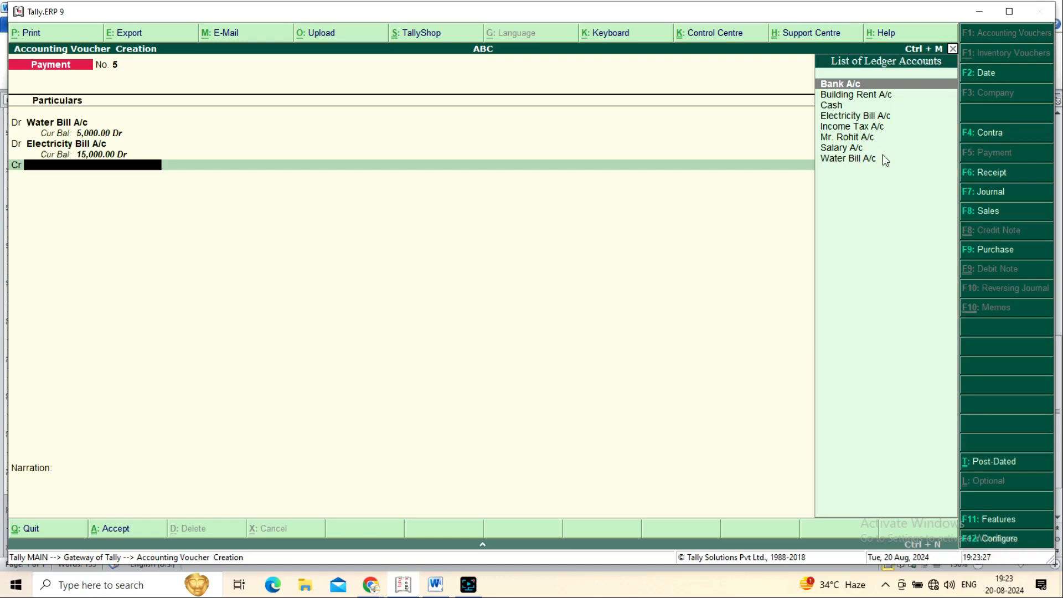
{"action": "key", "text": "Return"}
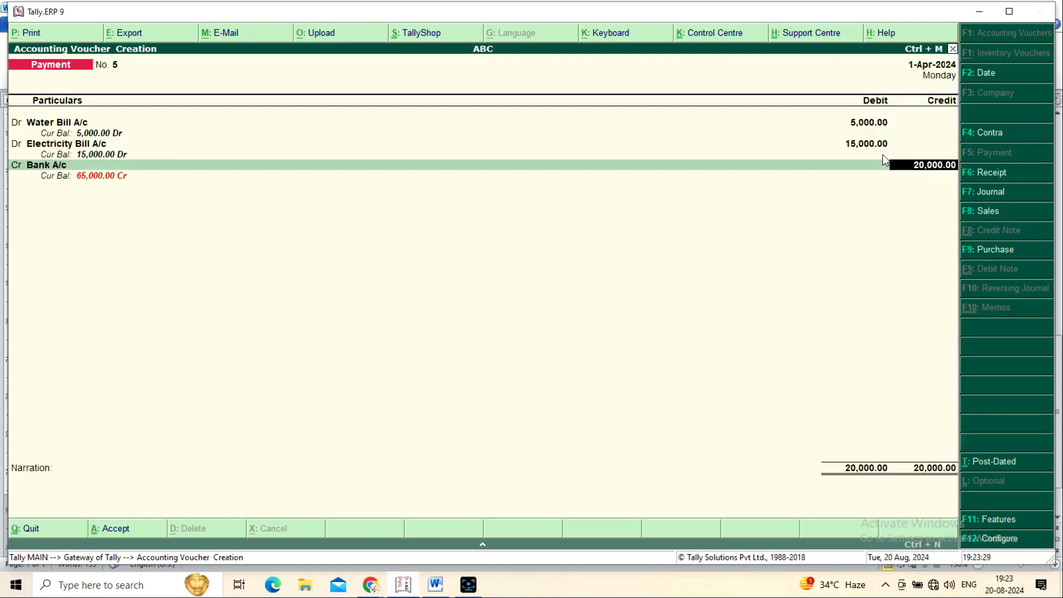
Step: Alter the Bank A/c ledger from within the voucher, setting its opening balance to 1,00,000 Dr, and save it
{"action": "key", "text": "BackSpace"}
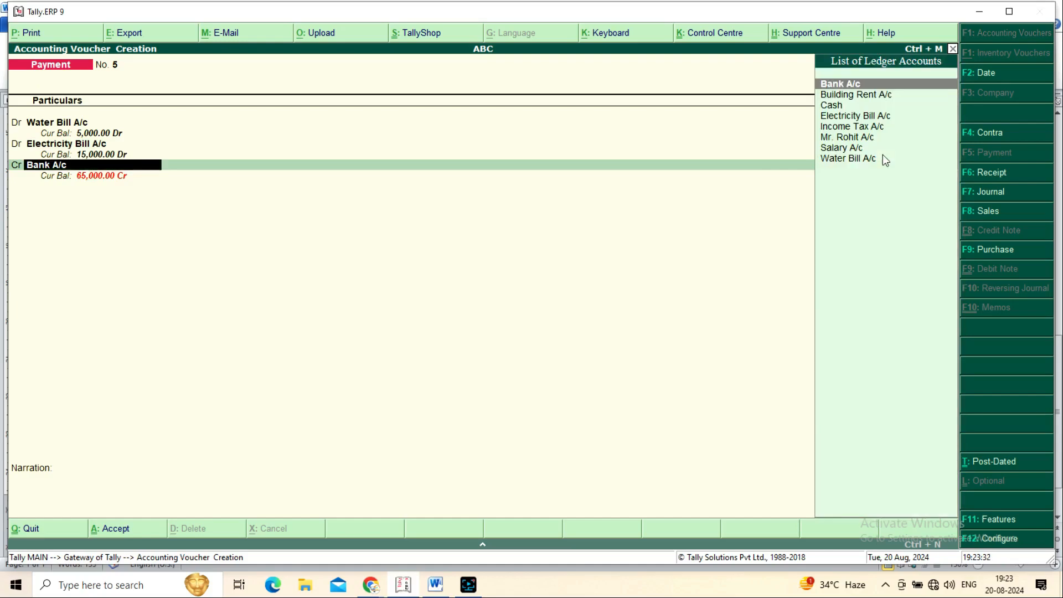
{"action": "key", "text": "ctrl+Return"}
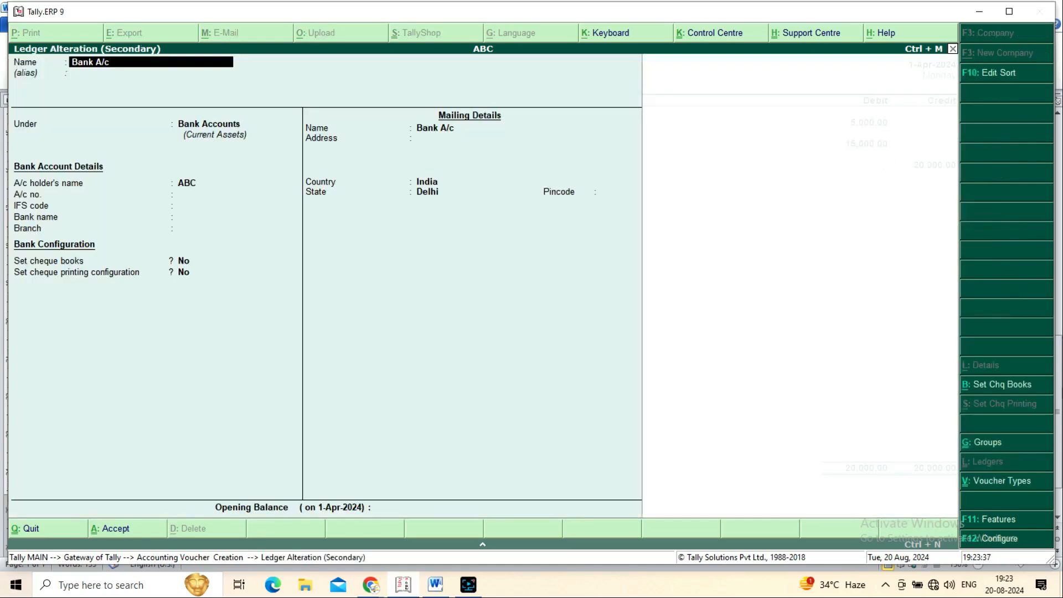
{"action": "left_click", "coordinate": [381, 510]}
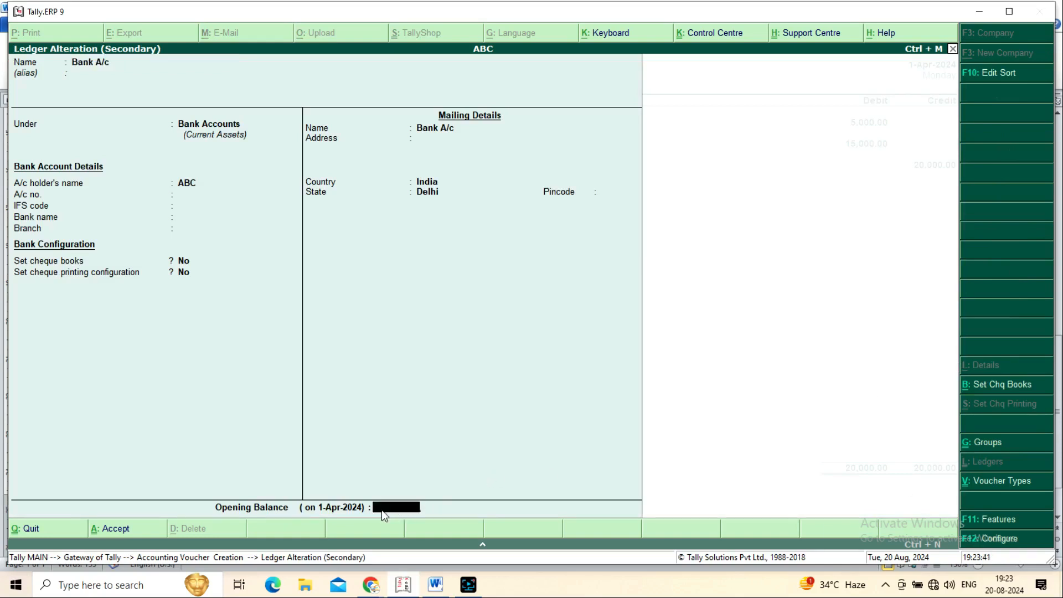
{"action": "type", "text": "200"}
{"action": "type", "text": "0"}
{"action": "key", "text": "BackSpace"}
{"action": "key", "text": "BackSpace"}
{"action": "key", "text": "BackSpace"}
{"action": "key", "text": "BackSpace"}
{"action": "type", "text": "1000"}
{"action": "key", "text": "Return"}
{"action": "key", "text": "Return"}
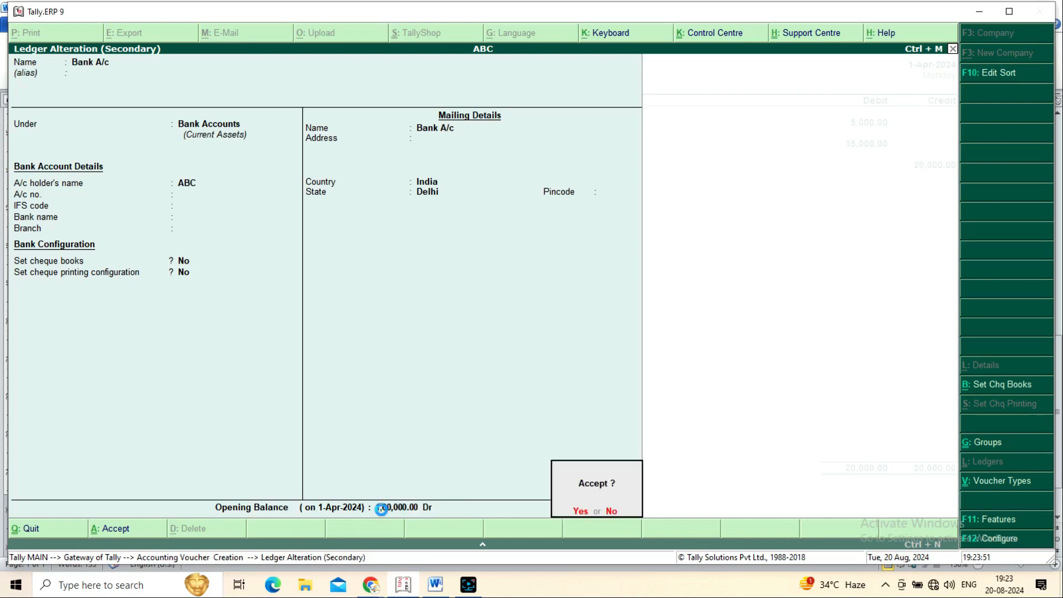
{"action": "key", "text": "Return"}
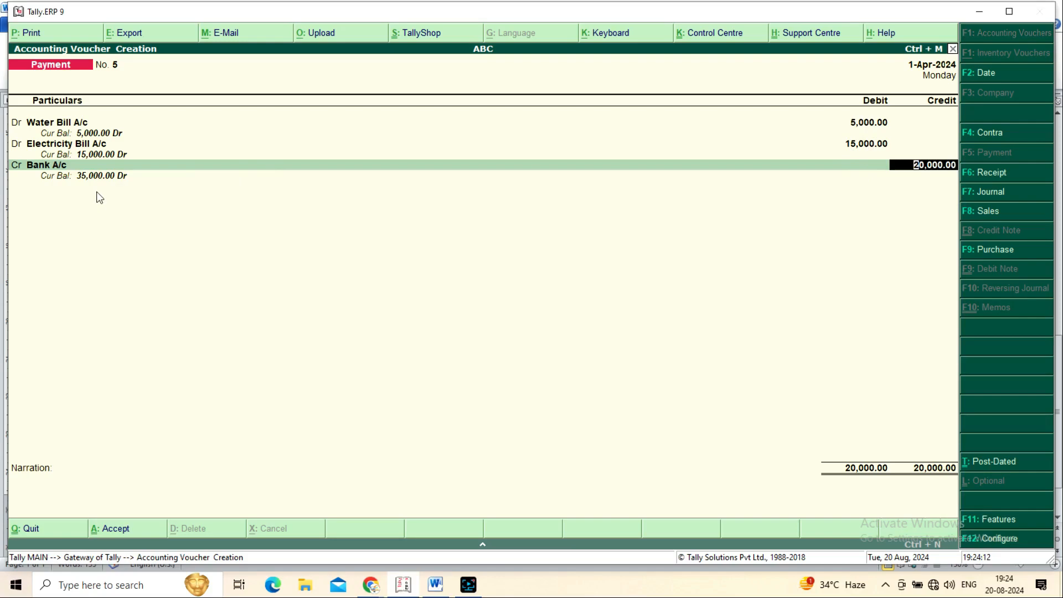
Step: Reopen the Bank A/c ledger from the voucher's credit line to check its opening balance, then leave it without changes
{"action": "key", "text": "BackSpace"}
{"action": "key", "text": "ctrl+Return"}
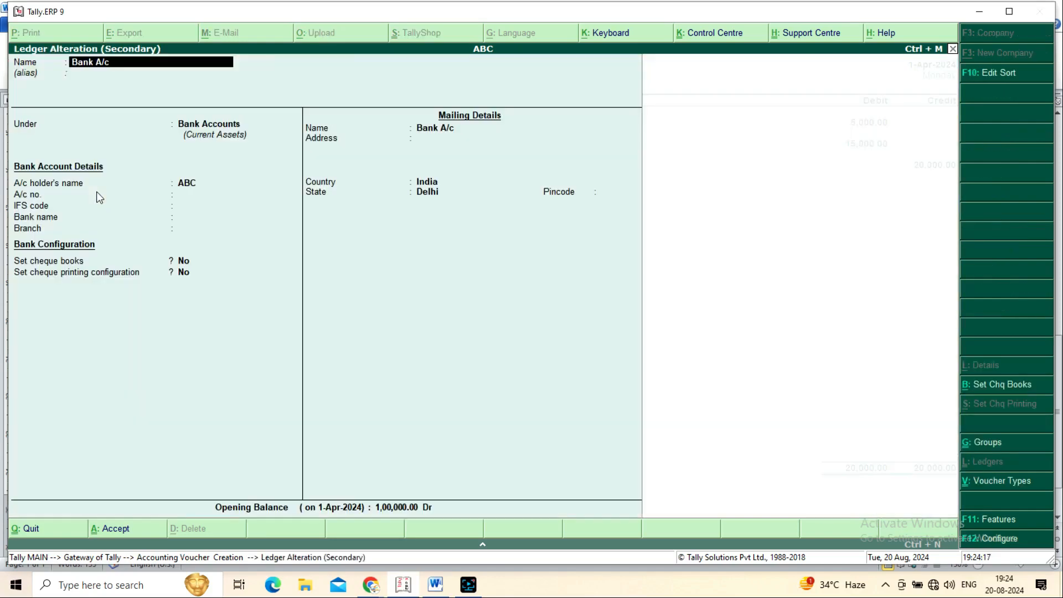
{"action": "key", "text": "Escape"}
{"action": "key", "text": "Escape"}
{"action": "key", "text": "Return"}
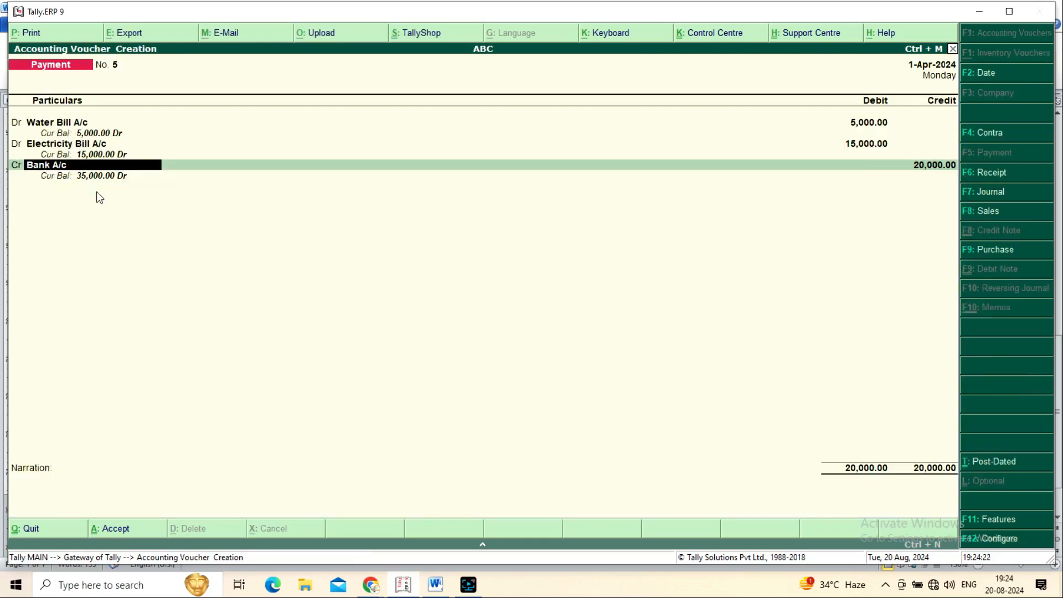
Step: Accept the 20,000 credit to Bank A/c with a Cheque bank allocation, leave the narration blank and save the payment voucher
{"action": "key", "text": "Return"}
{"action": "key", "text": "Return"}
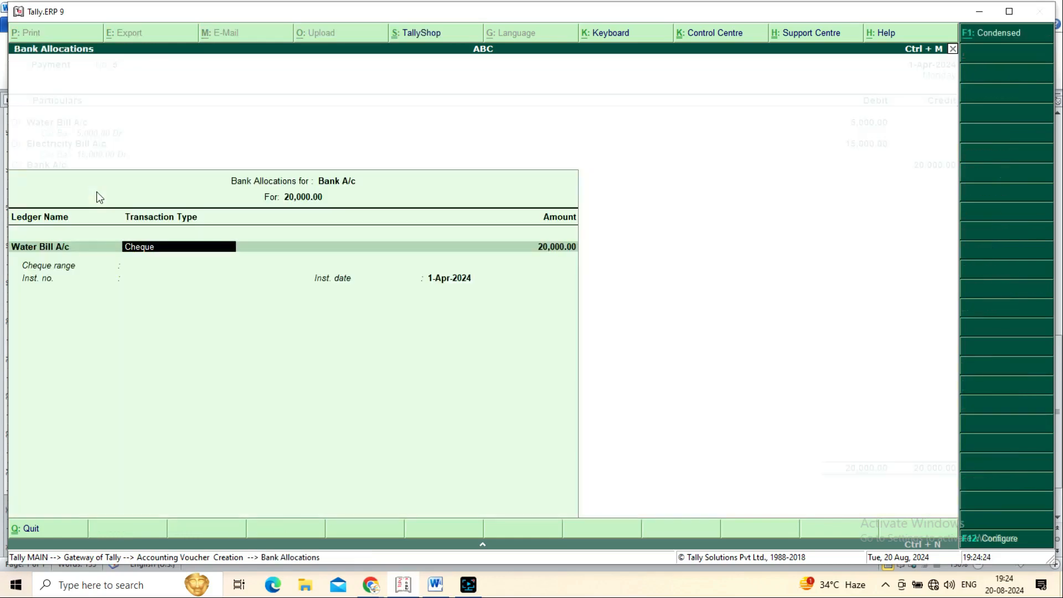
{"action": "key", "text": "ctrl+a"}
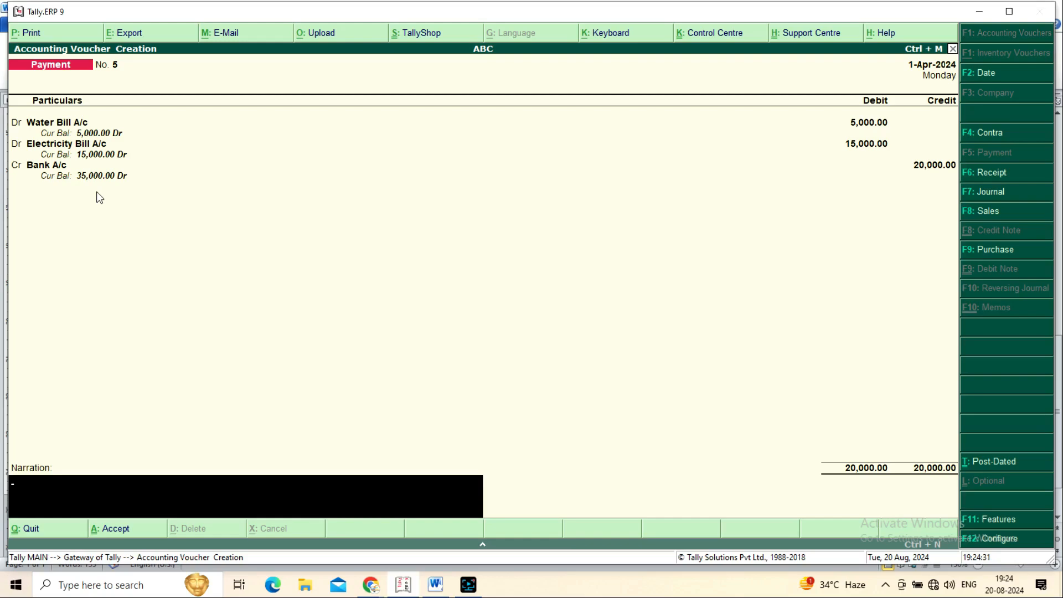
{"action": "key", "text": "Return"}
{"action": "key", "text": "Return"}
Step: Switch to the Word document and review the listed payment entries down to the water and electricity bill entry
{"action": "key", "text": "alt+Tab"}
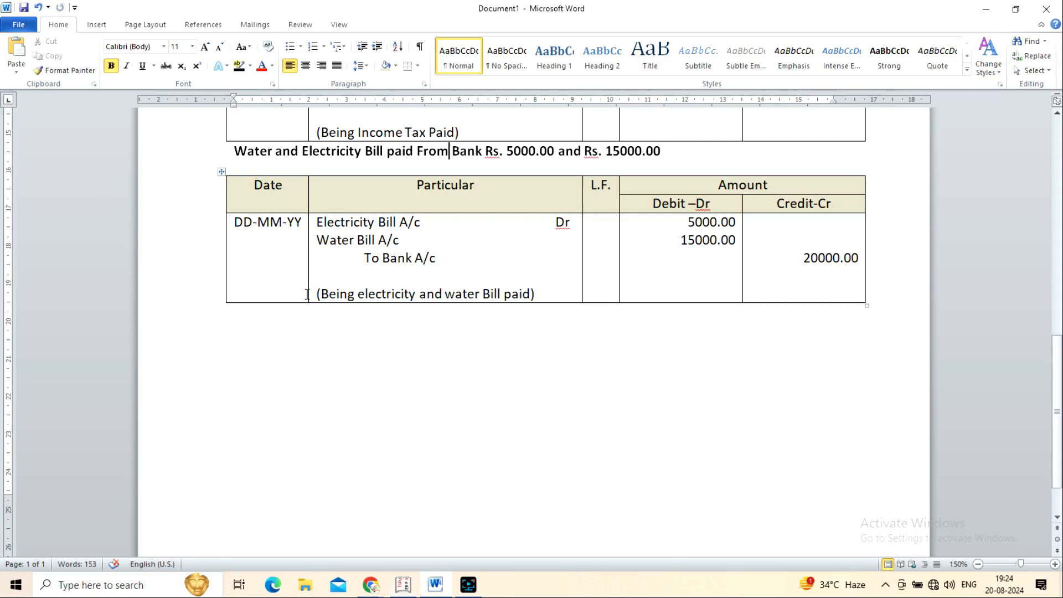
{"action": "scroll", "coordinate": [307, 294], "scroll_direction": "up", "scroll_amount": 7}
{"action": "scroll", "coordinate": [307, 295], "scroll_direction": "down", "scroll_amount": 6}
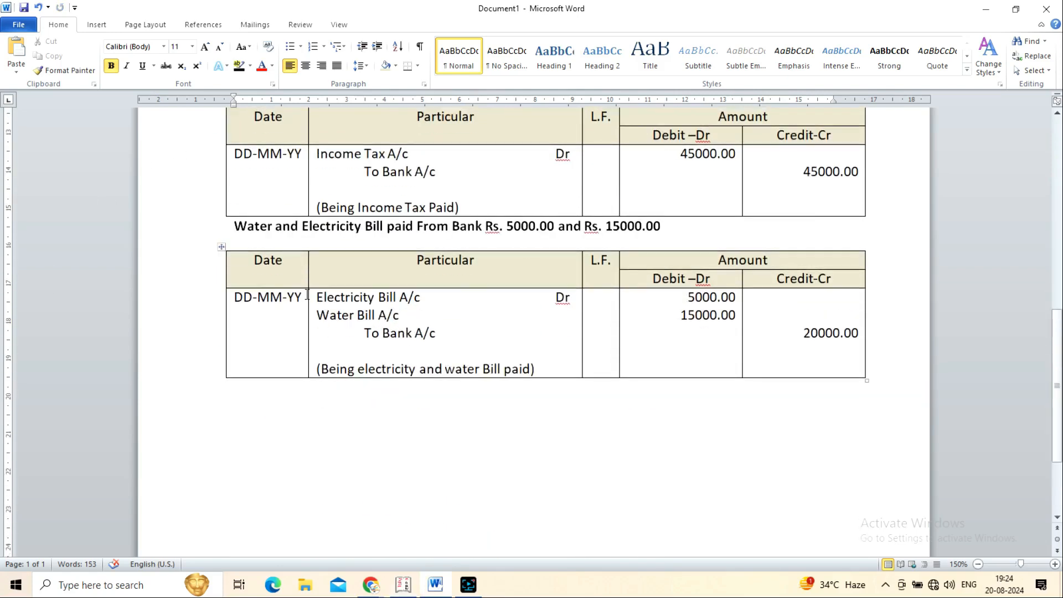